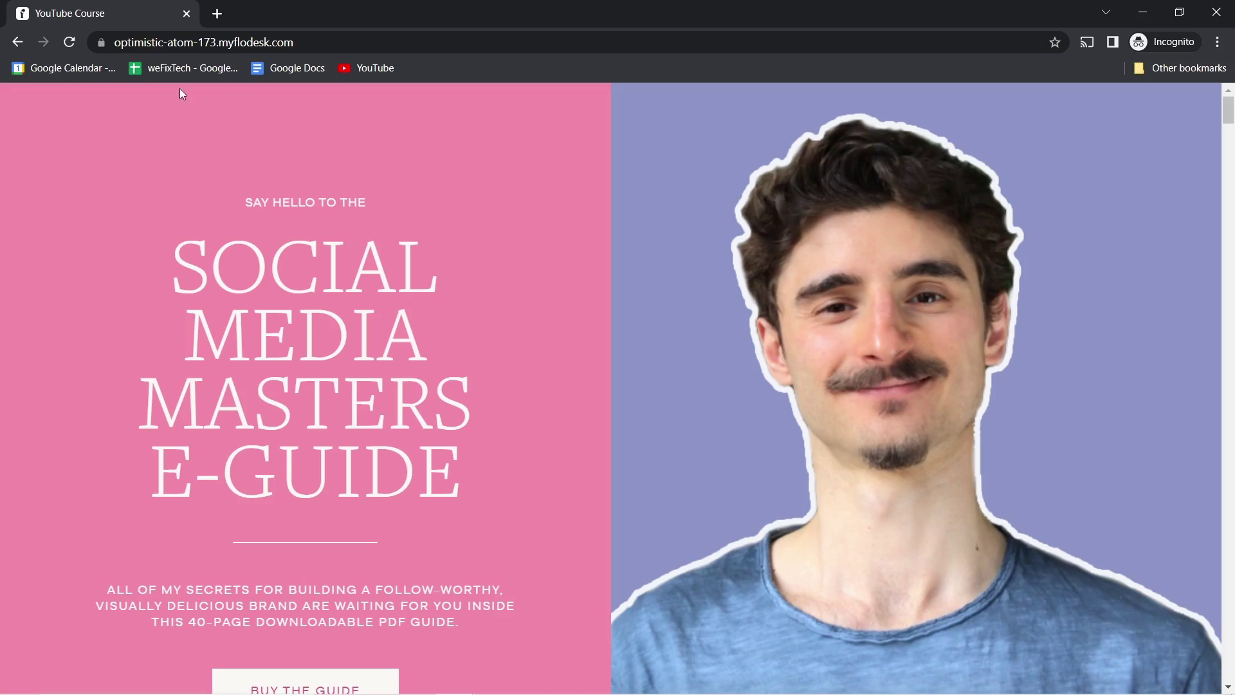
Step: Scroll the e-guide sales page down to the $199 offer and choose BUY NOW
scroll(234, 147, "down", 7)
scroll(249, 165, "up", 7)
scroll(251, 174, "down", 10)
scroll(253, 172, "down", 20)
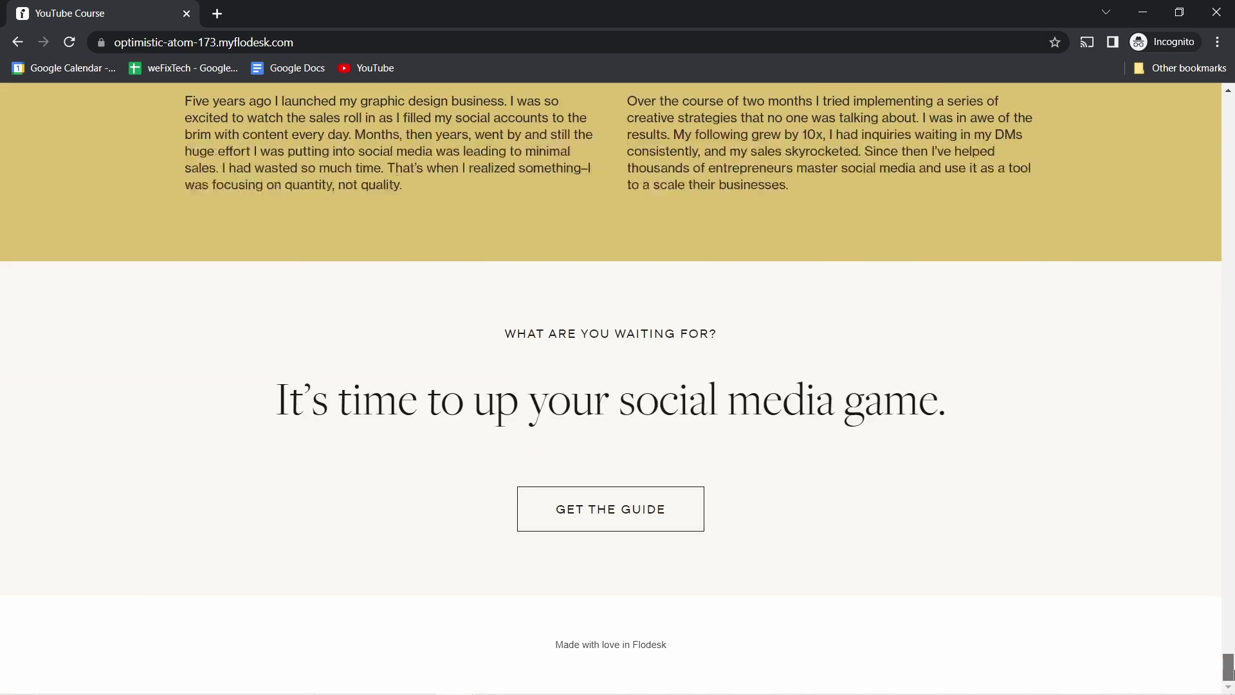
left_click_drag(1229, 673, 1231, 543)
left_click(608, 472)
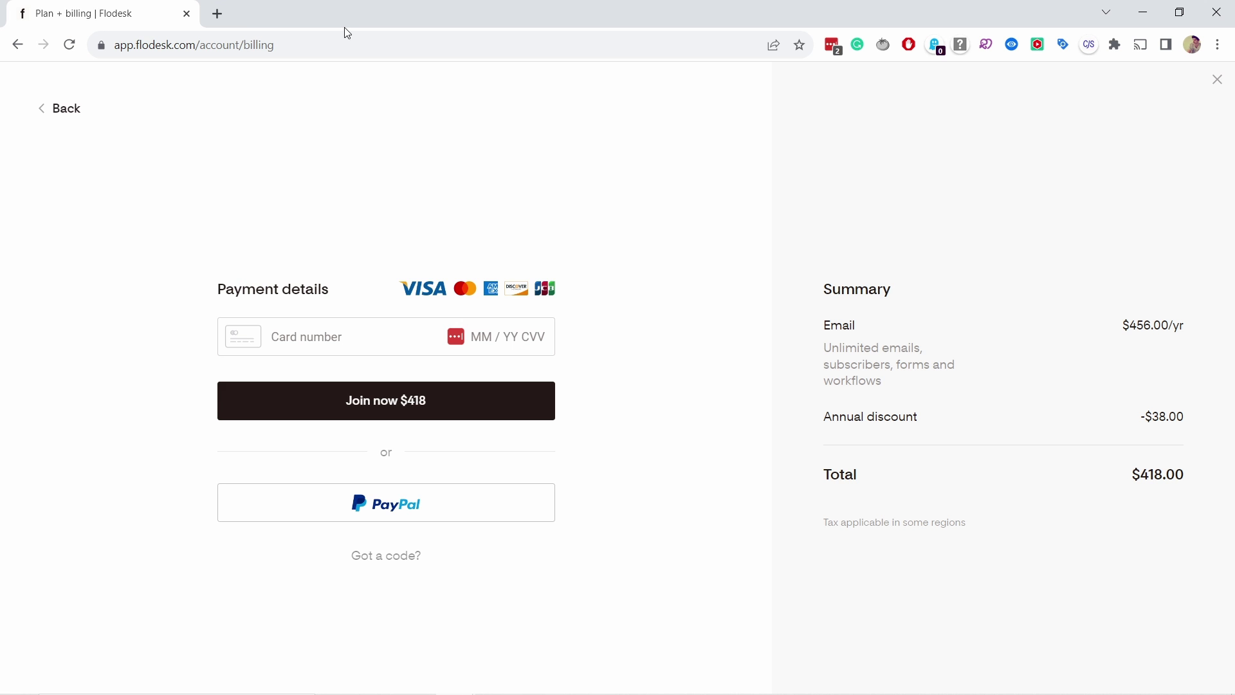
Step: Reveal the discount code field via 'Got a code?' and enter the code TIP
left_click(382, 565)
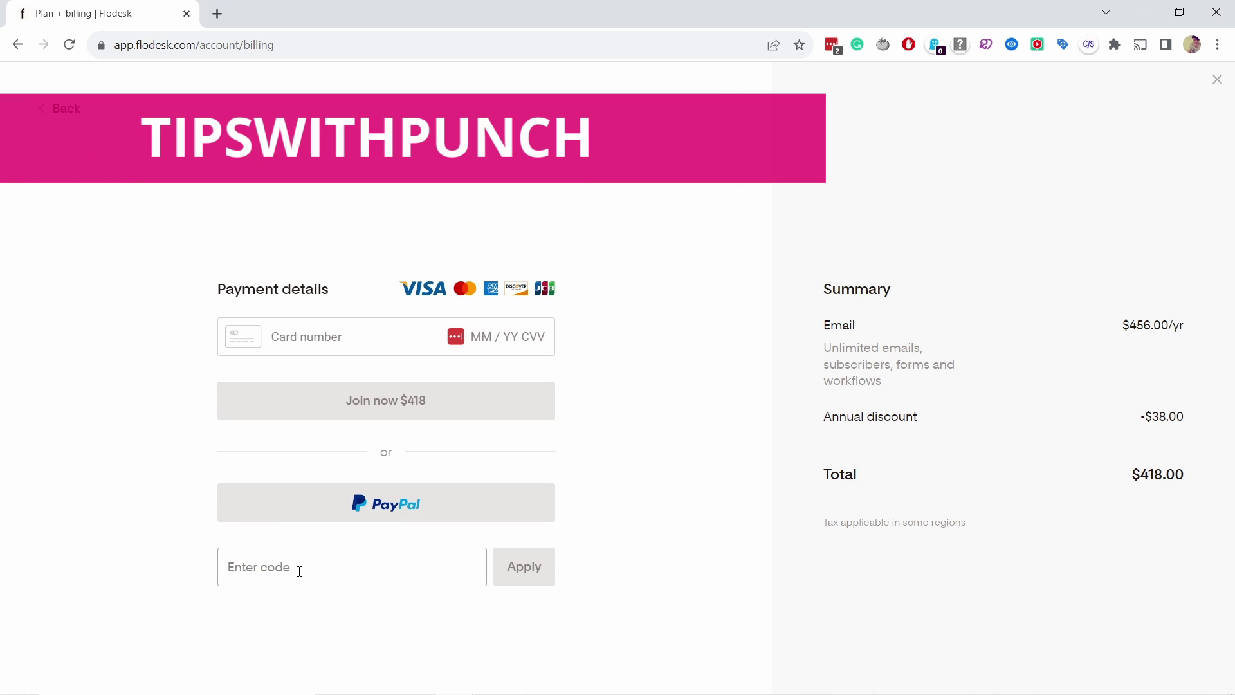
type("TIP")
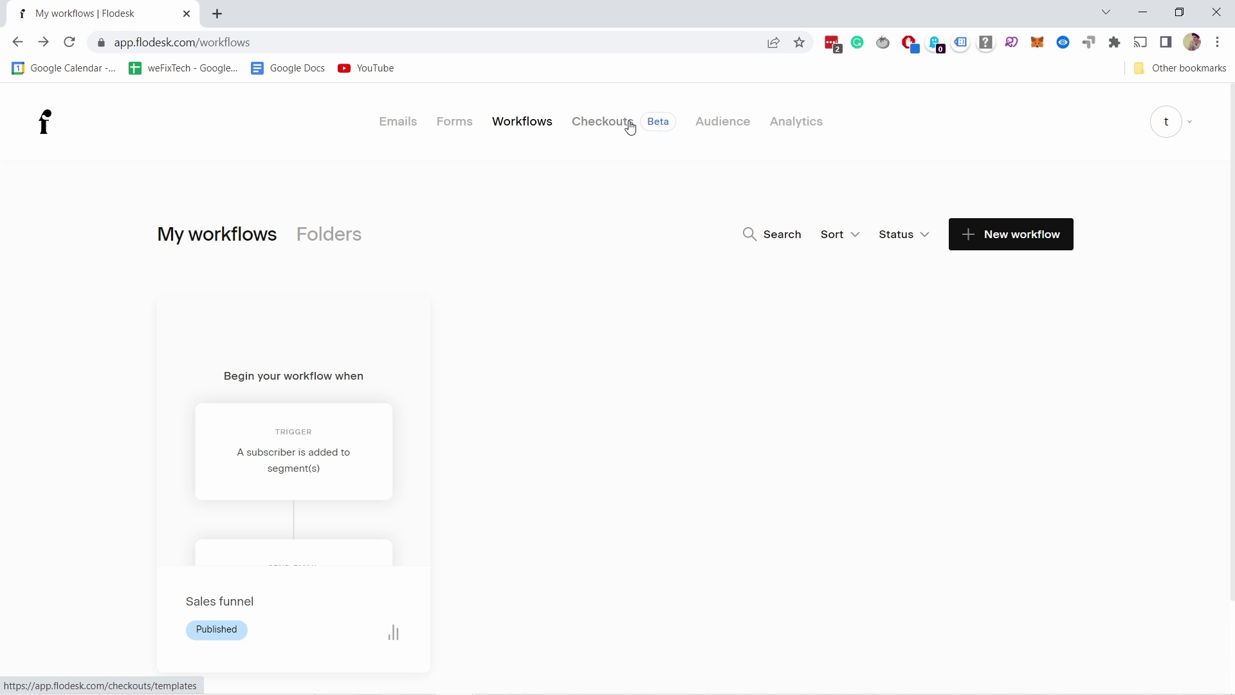
Step: Browse Checkout templates filtered to Digital product, scrolling toward Sell an E-Guide
left_click(593, 128)
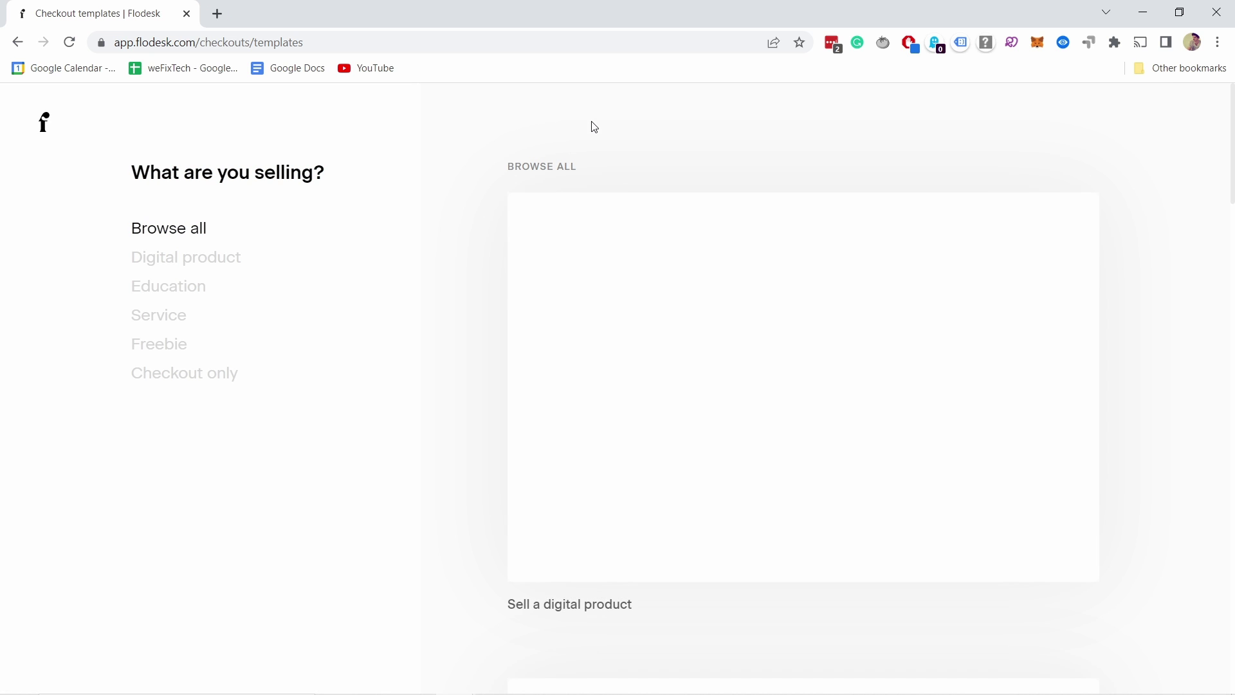
left_click(202, 266)
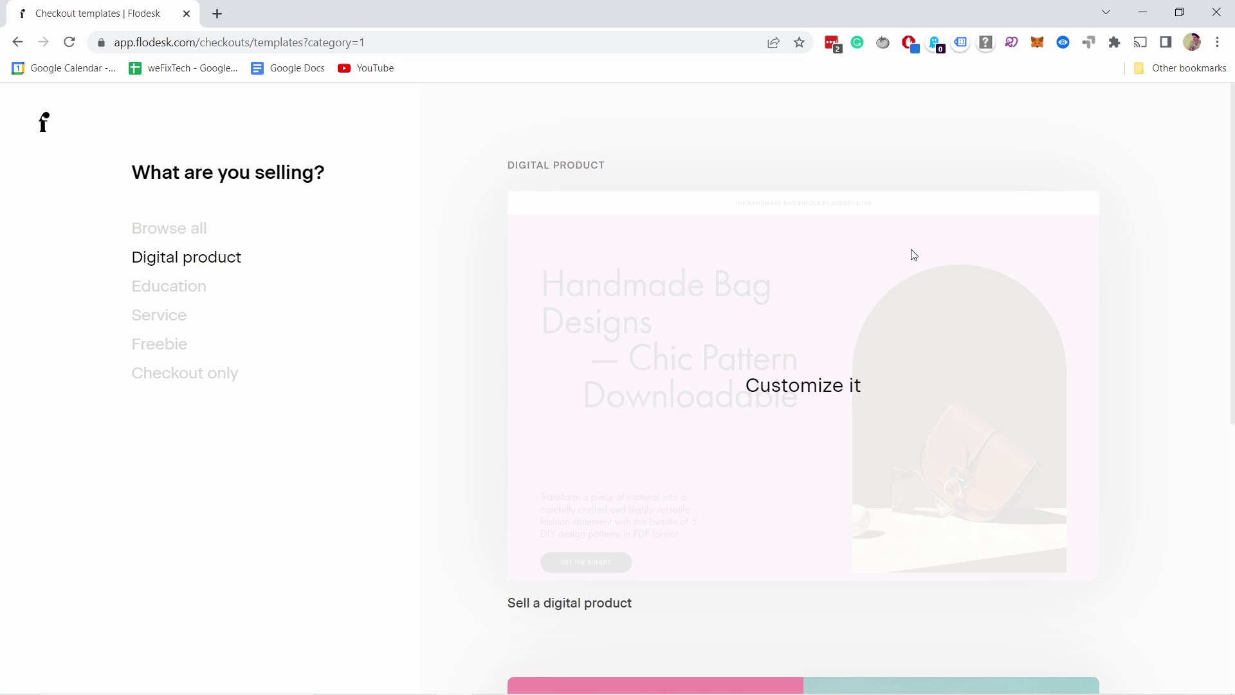
scroll(910, 253, "down", 7)
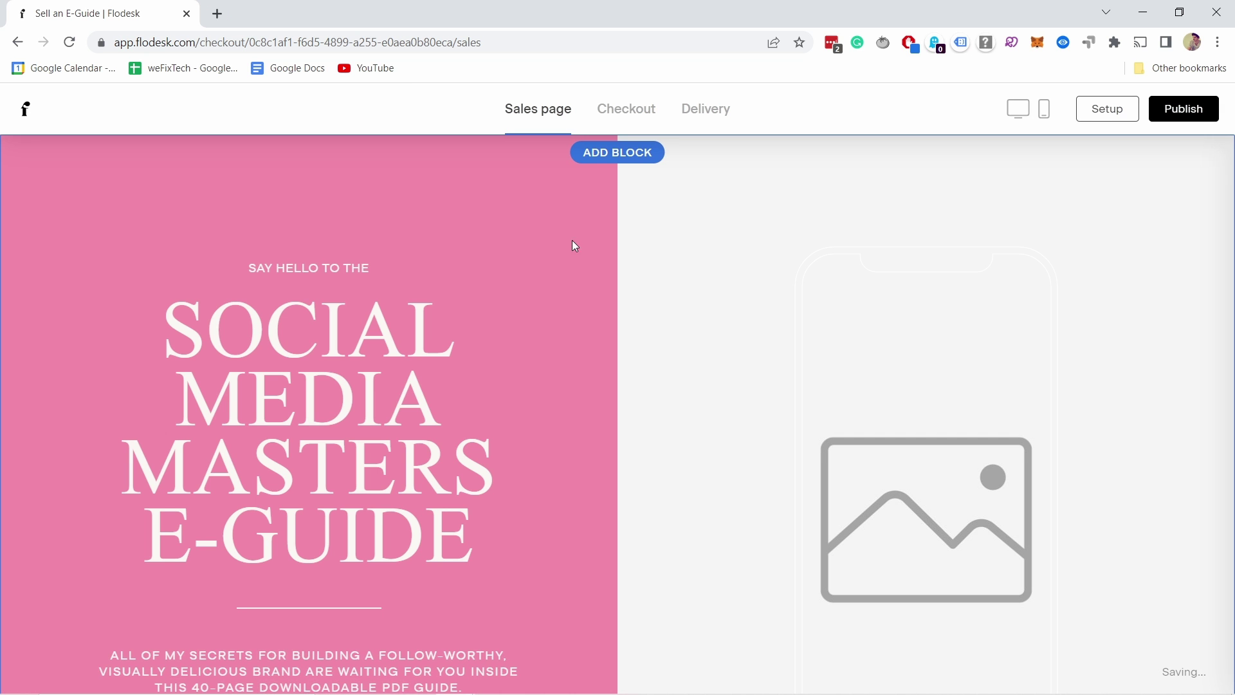
scroll(573, 243, "down", 10)
scroll(582, 274, "down", 15)
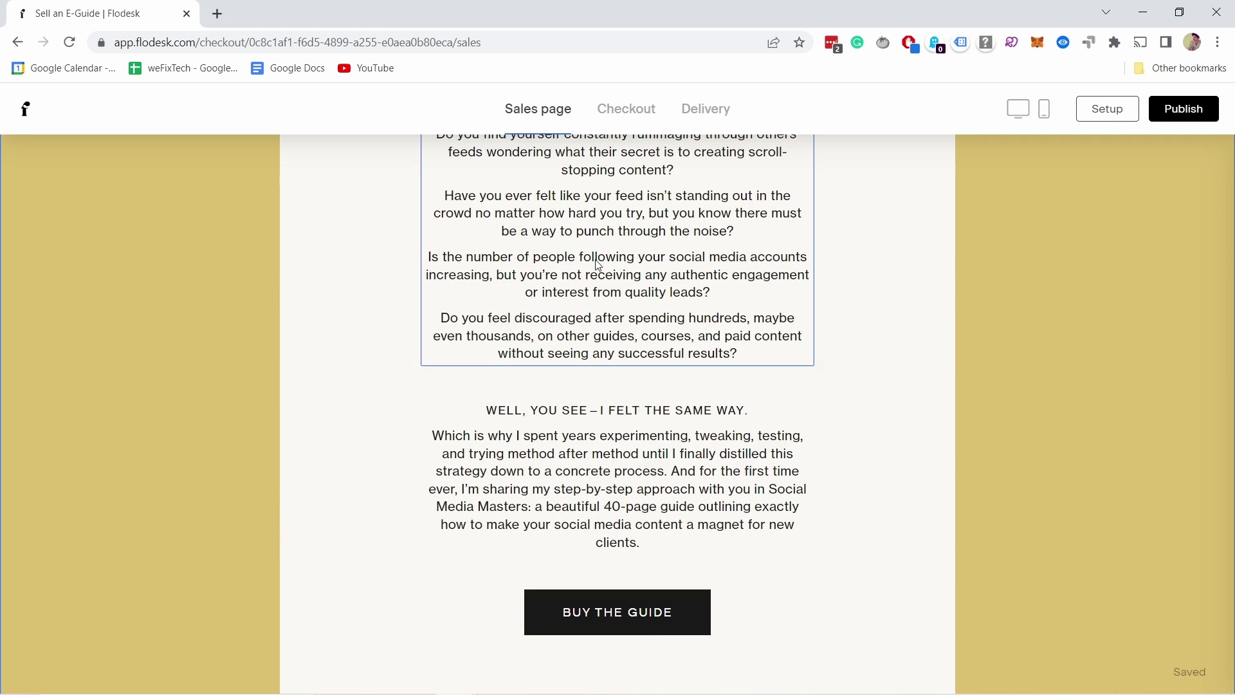
scroll(614, 260, "down", 20)
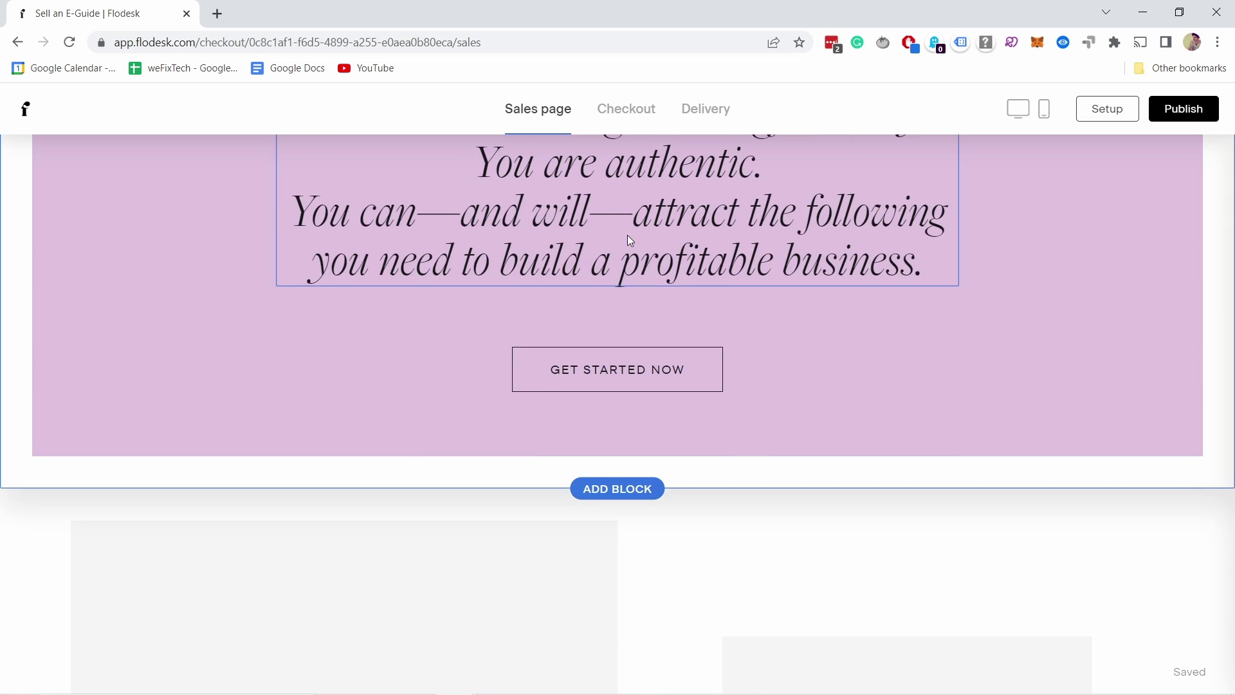
scroll(644, 243, "down", 12)
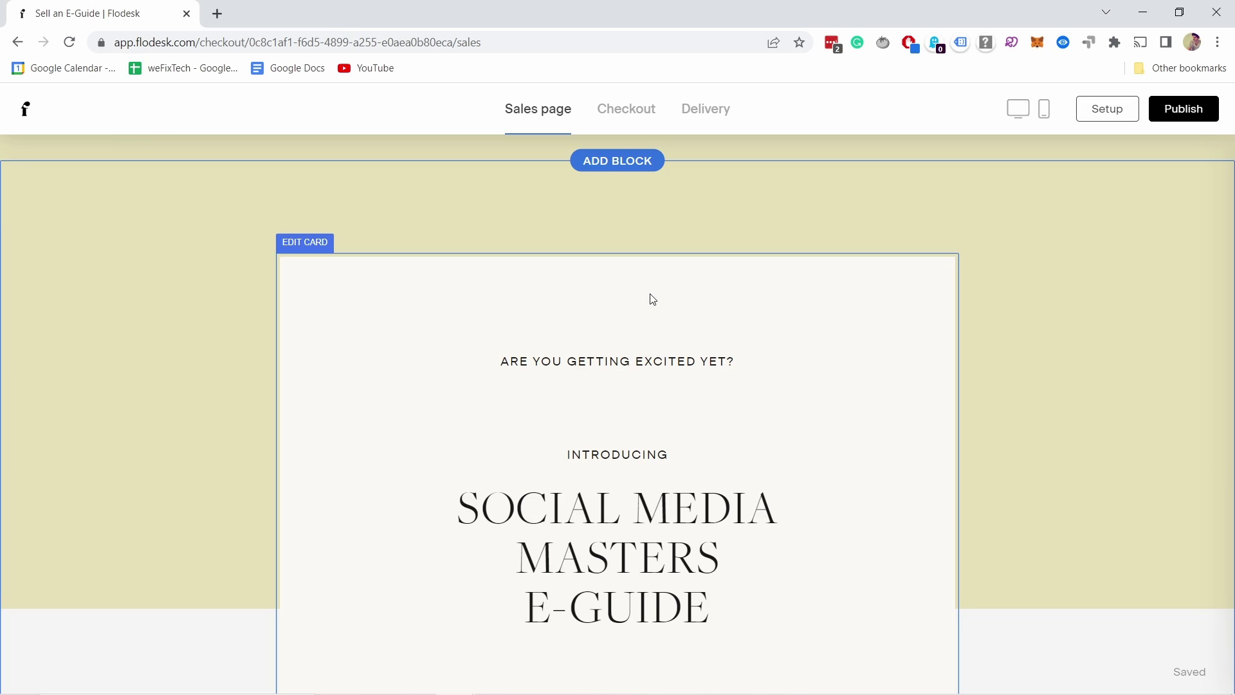
scroll(650, 298, "down", 1)
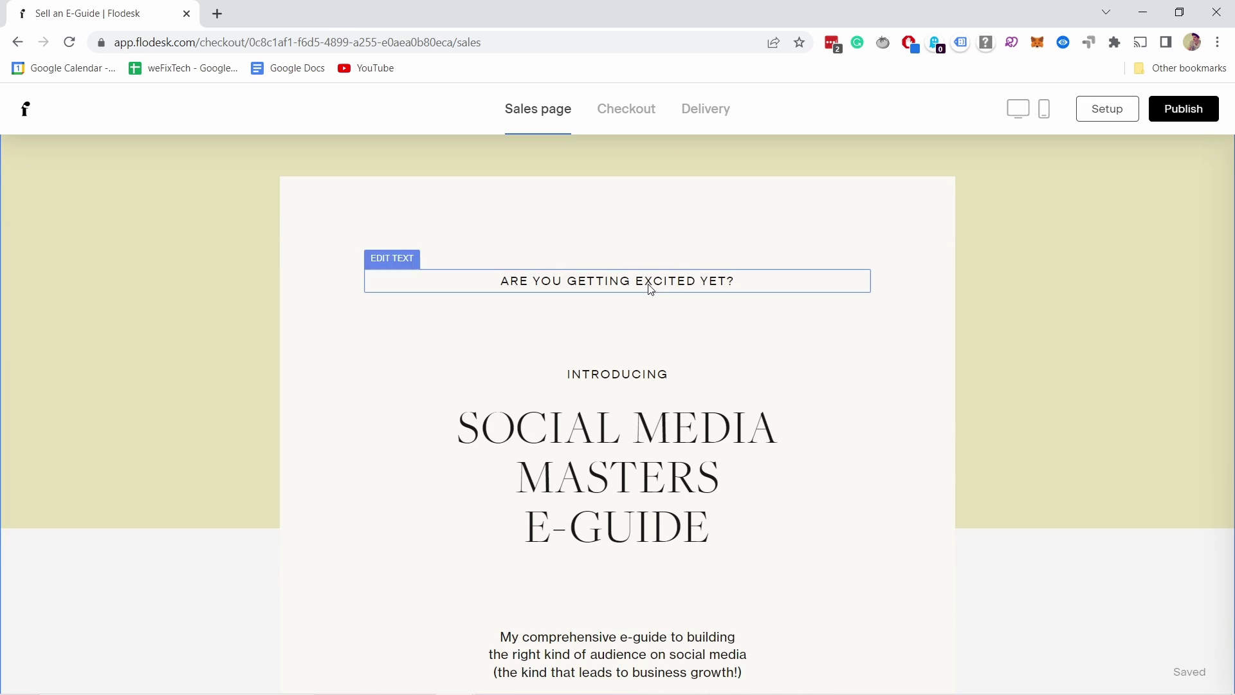
scroll(1114, 413, "down", 6)
scroll(1023, 442, "down", 15)
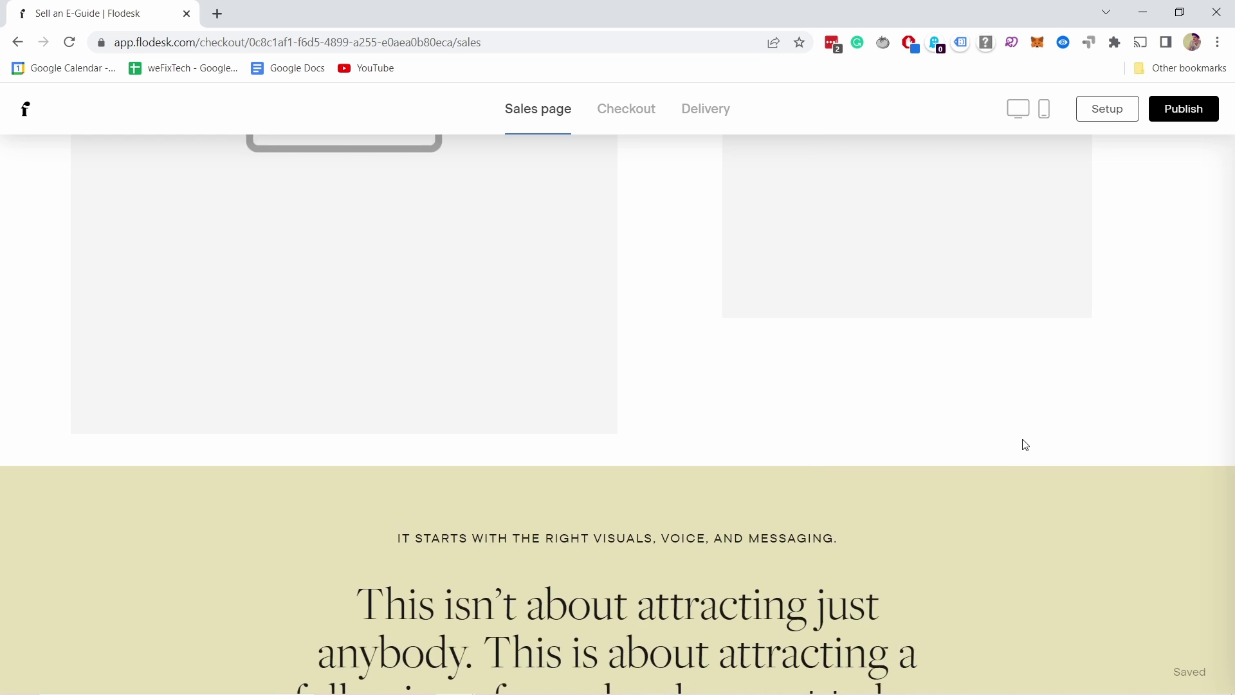
scroll(1018, 443, "up", 20)
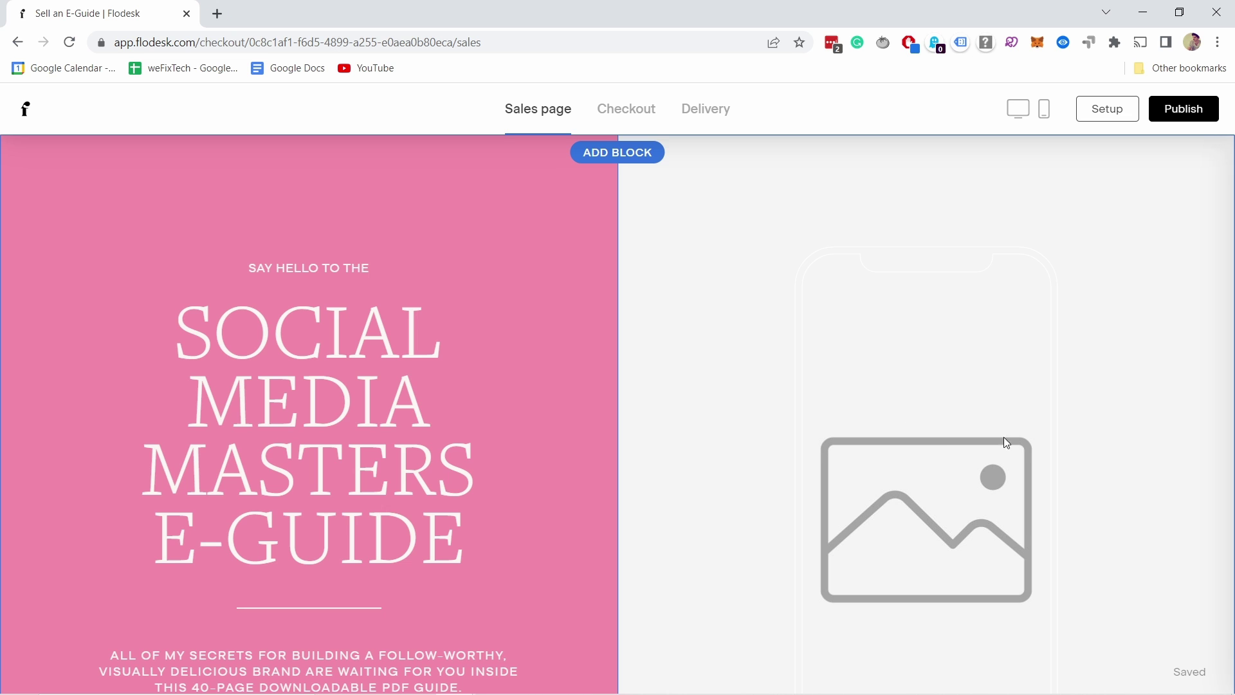
Step: Upload the rr-banner photo into the hero's empty image slot
left_click(953, 436)
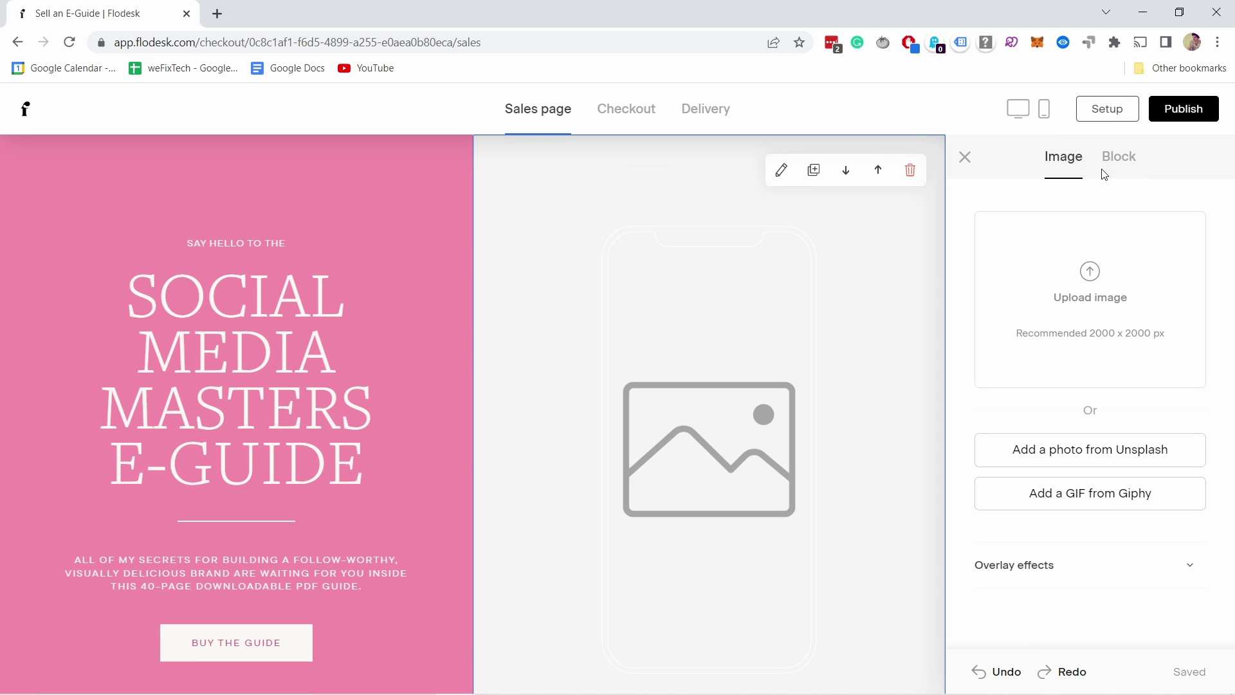
left_click(1106, 293)
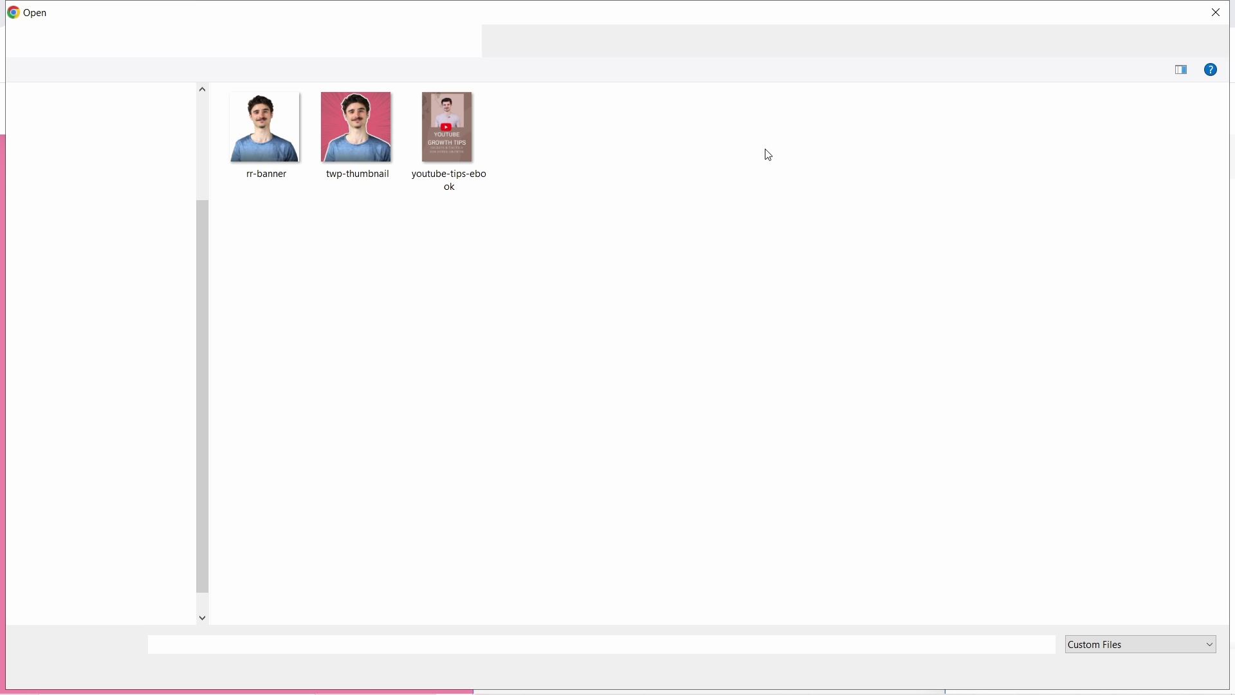
left_click(277, 135)
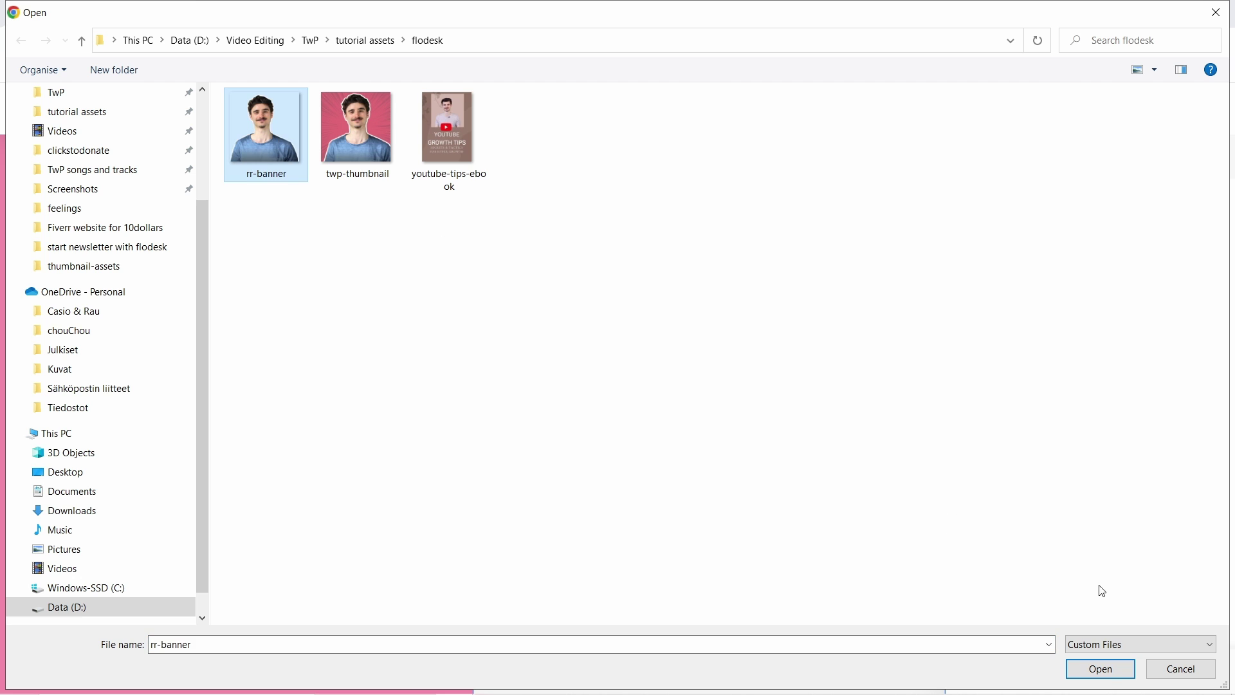
left_click(1101, 669)
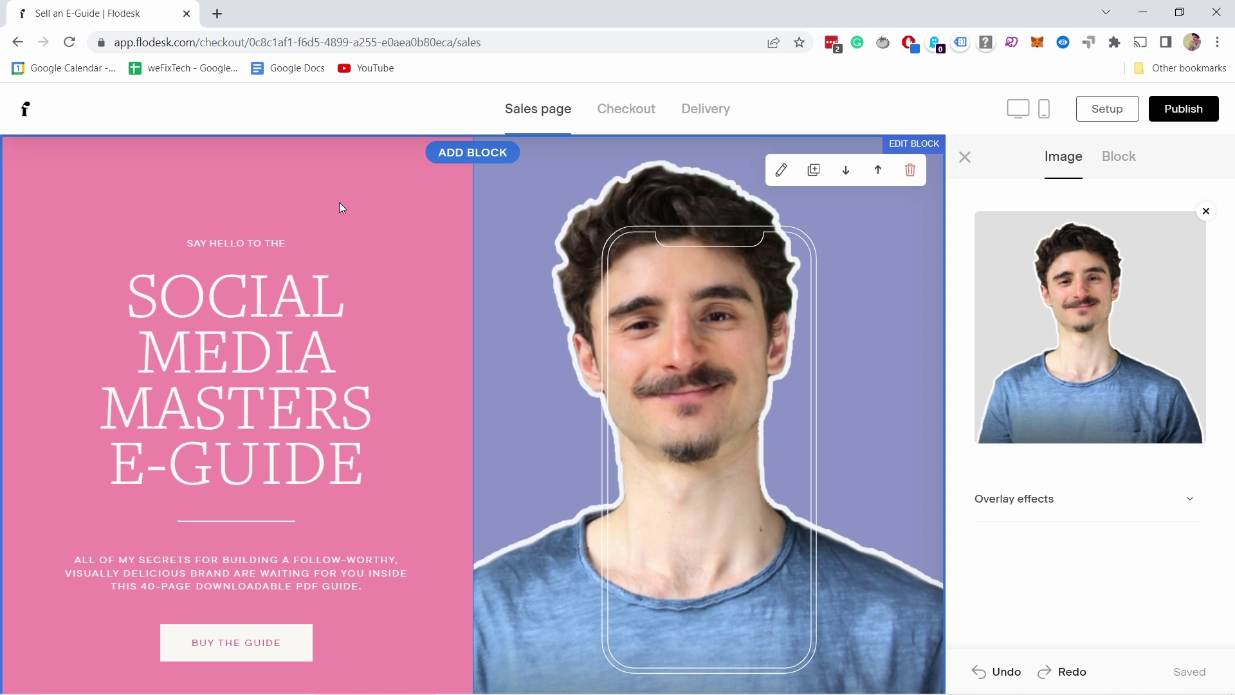
Step: Select the SOCIAL MEDIA MASTERS E-GUIDE heading to show its Font panel
left_click(199, 282)
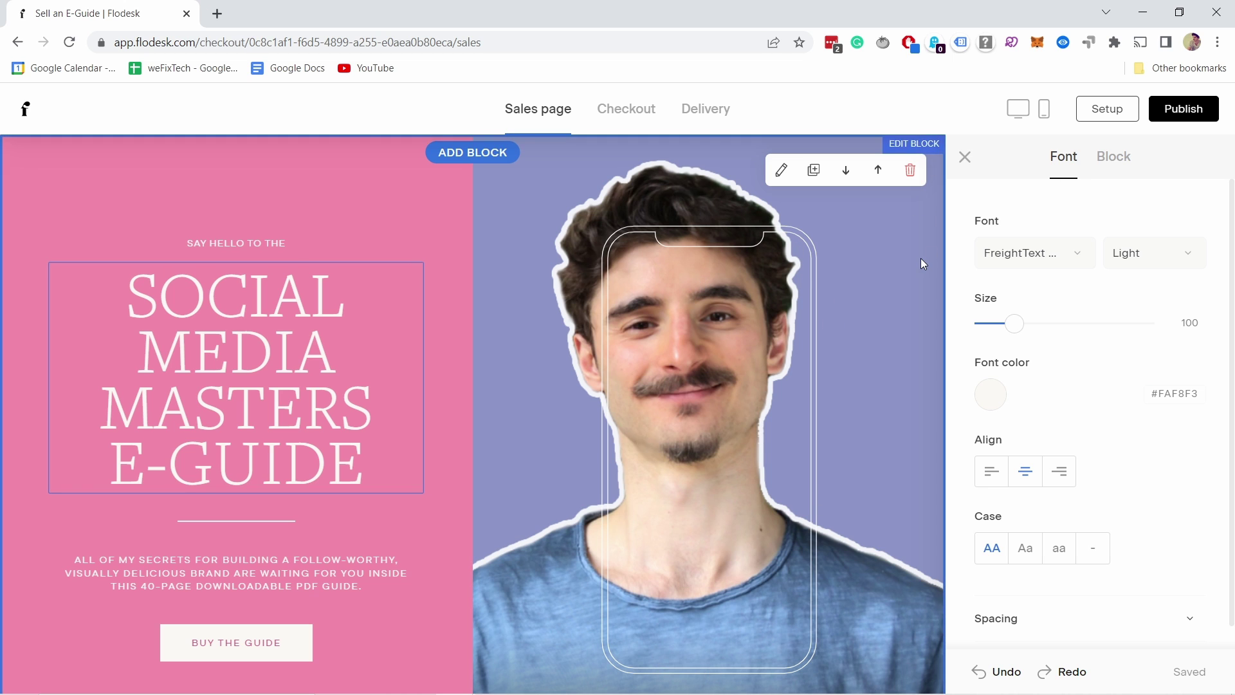
Step: In the hero's Block settings, flip the photo left and back right, then undo medium padding
left_click(936, 267)
left_click(1120, 157)
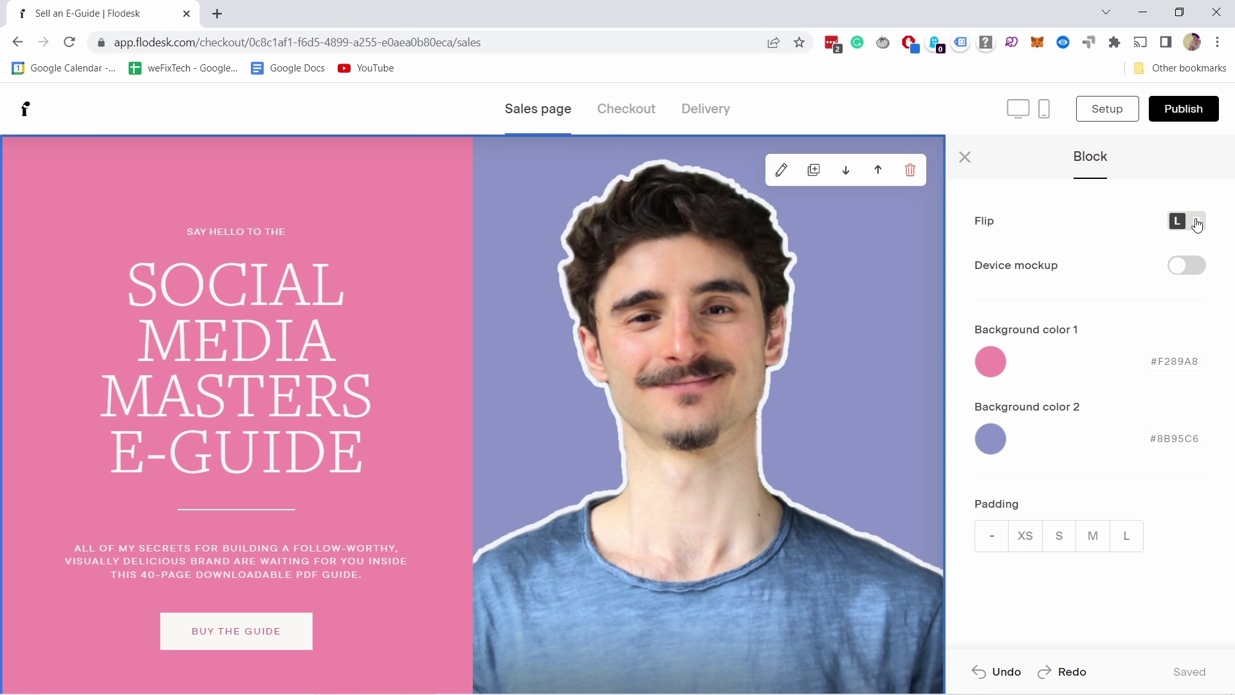
left_click(1196, 222)
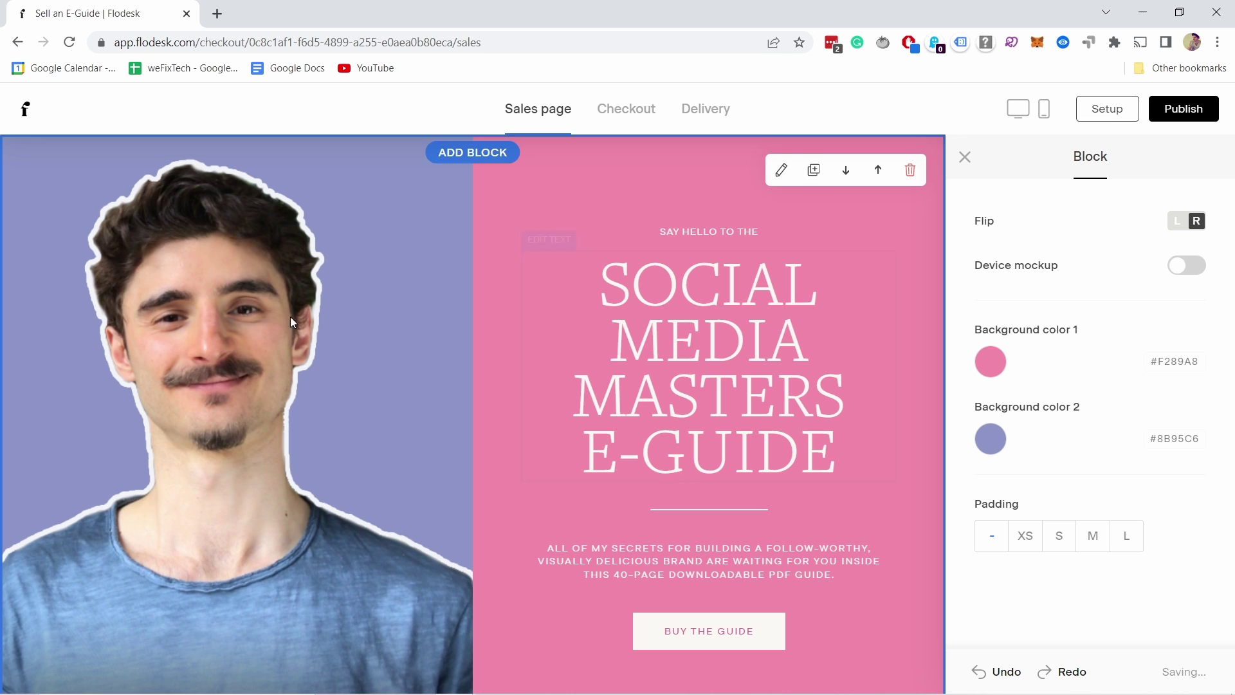
left_click(1179, 223)
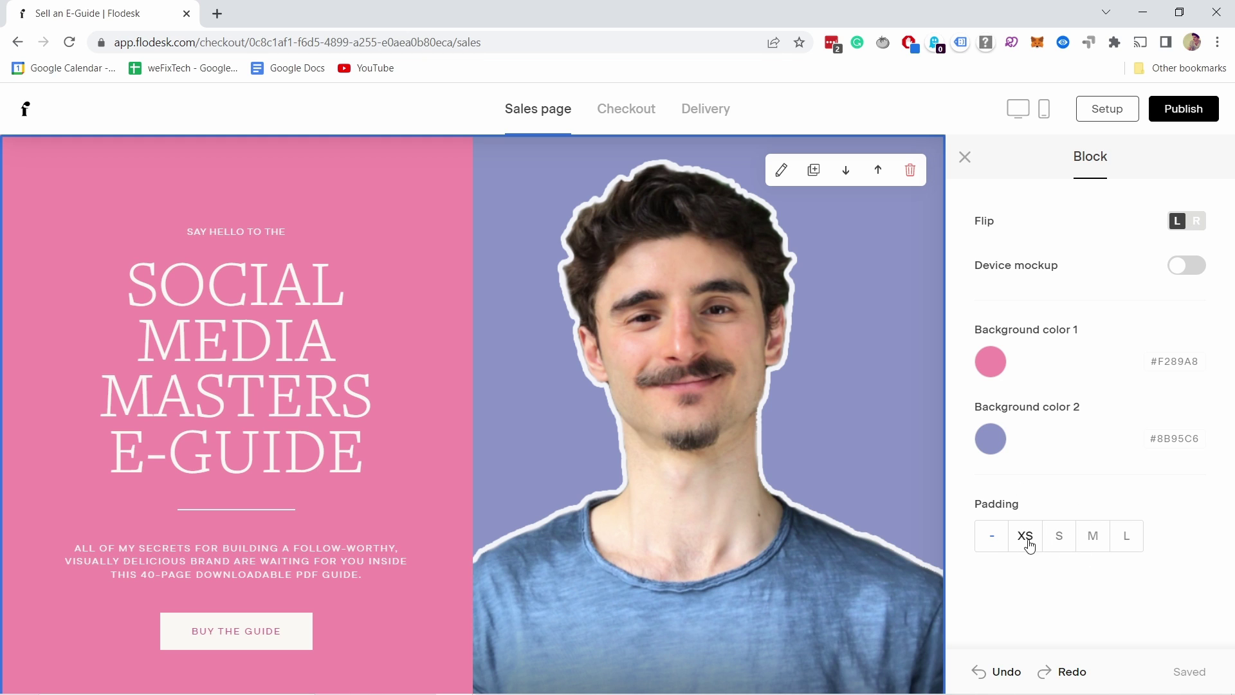
left_click(1092, 546)
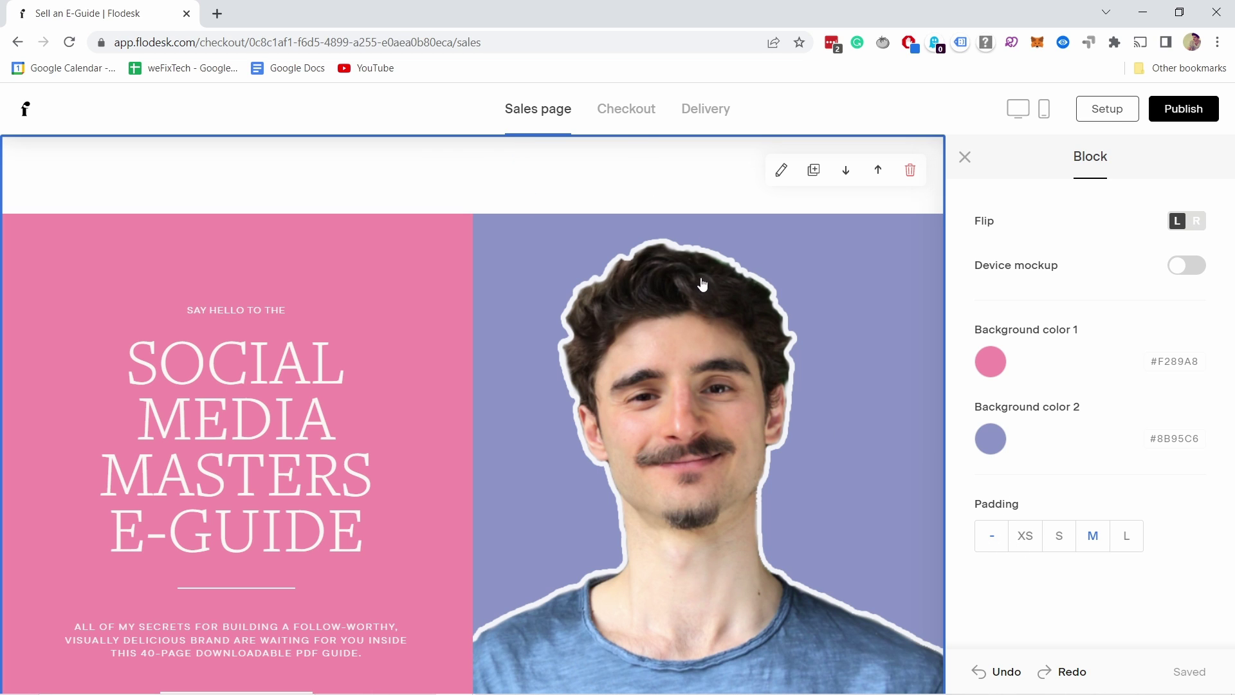
key("ctrl+z")
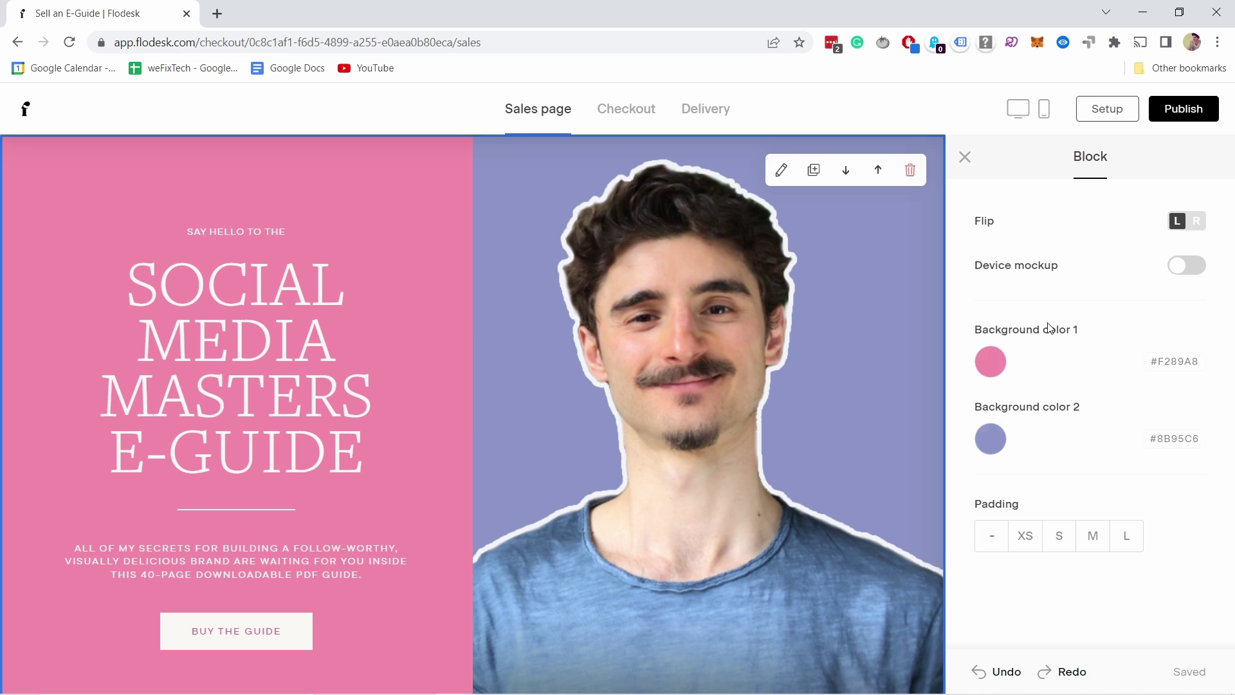
Step: Insert the centred 'Our message is only as powerful…' Text layout below the hero
scroll(522, 296, "down", 5)
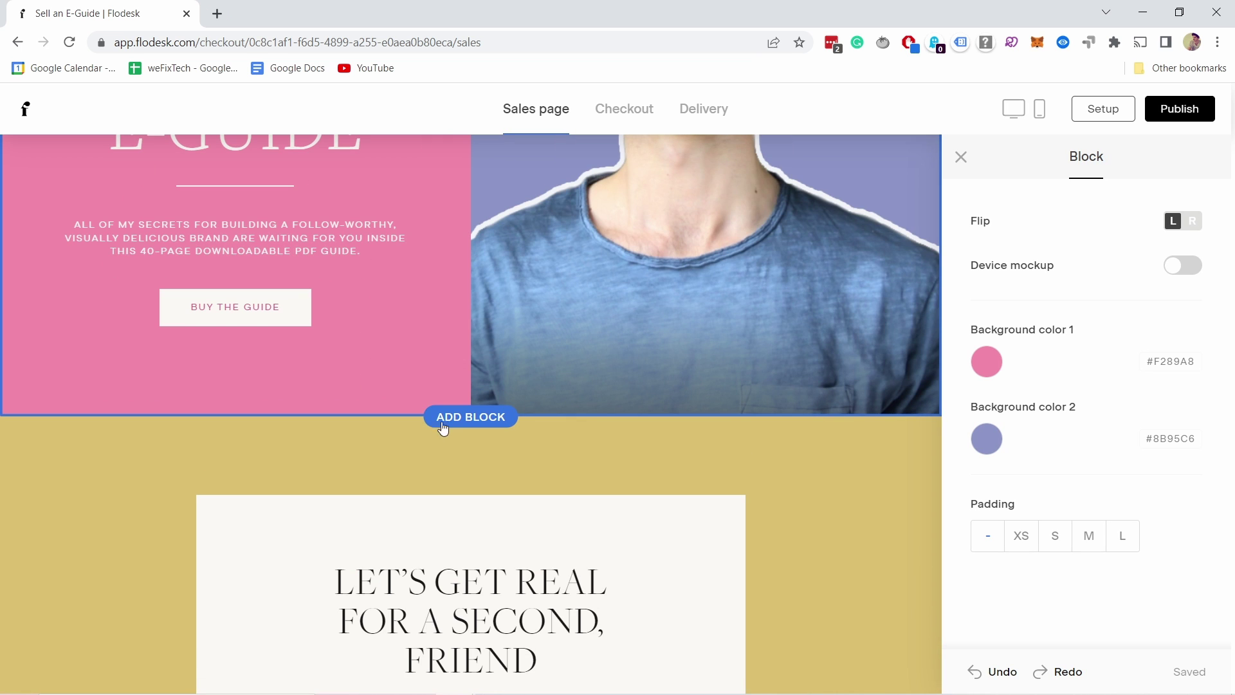
left_click(473, 418)
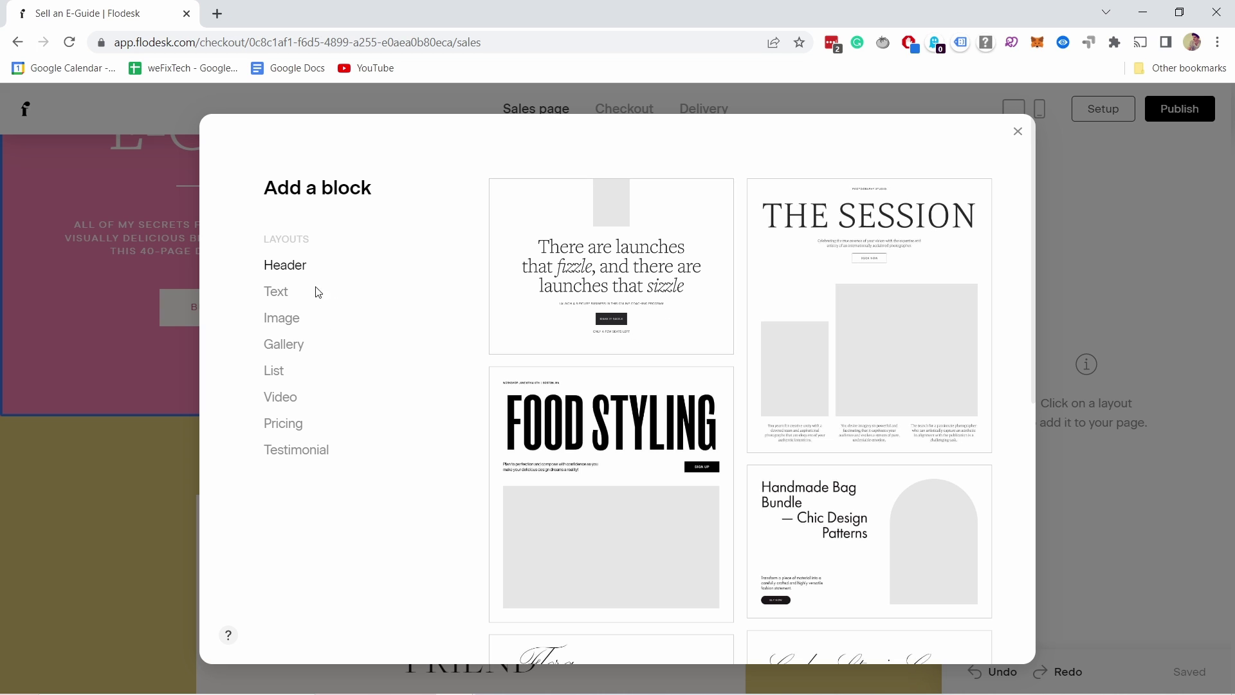
left_click(289, 297)
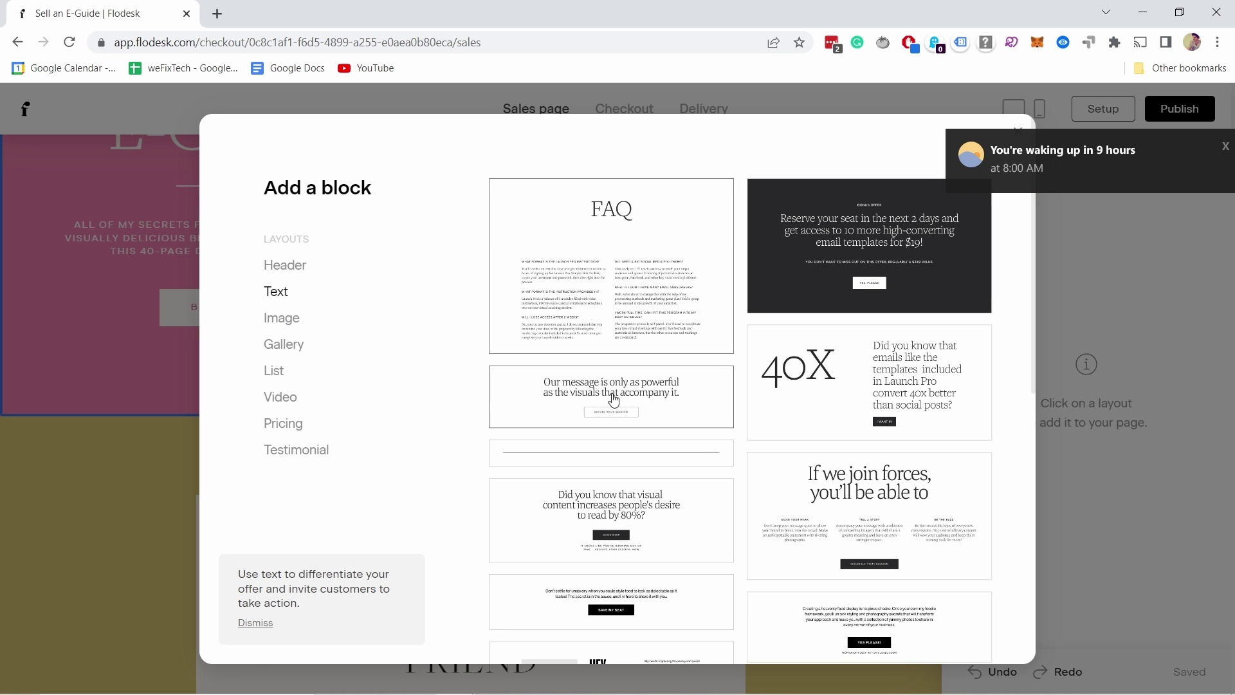
left_click(611, 399)
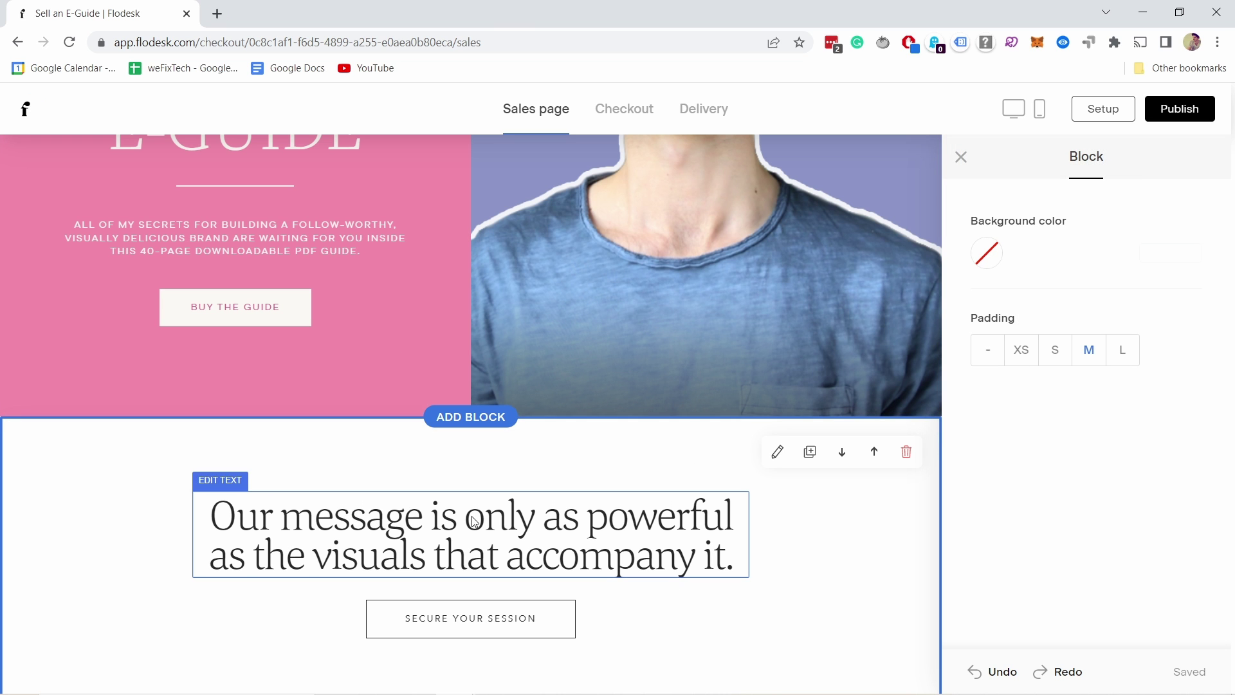
Step: Set the 'Our message…' block's Background color to light blue #CCE3FF
left_click(451, 514)
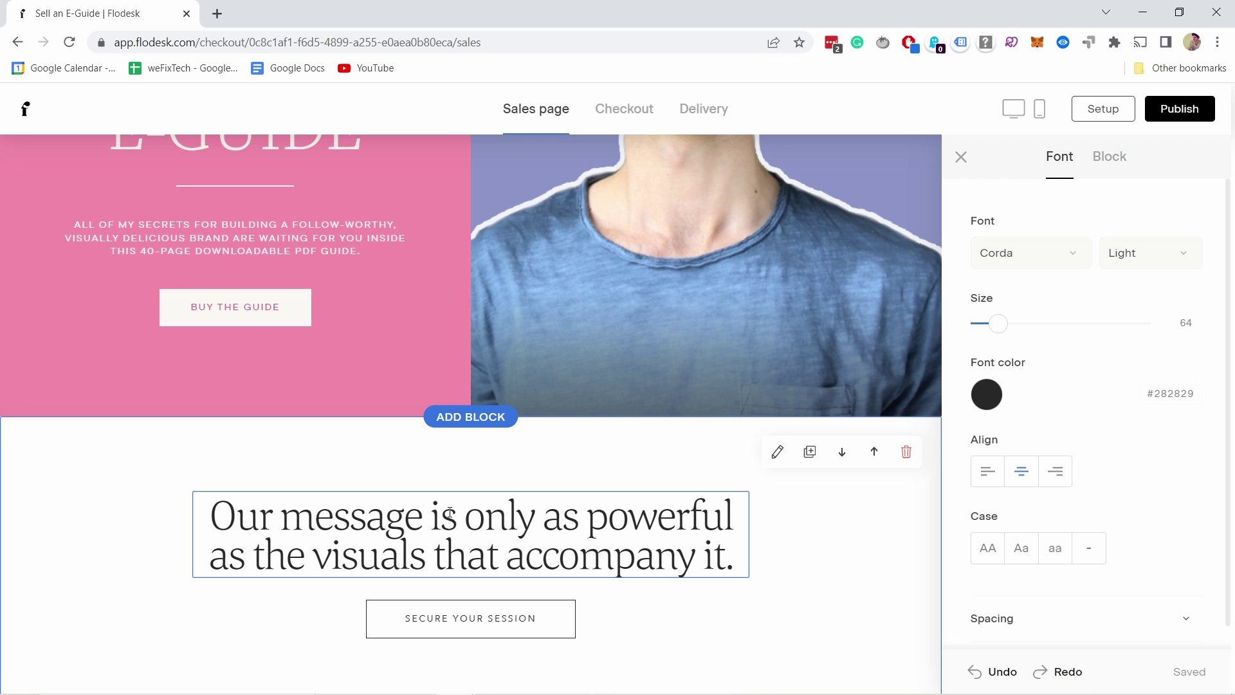
left_click(1112, 157)
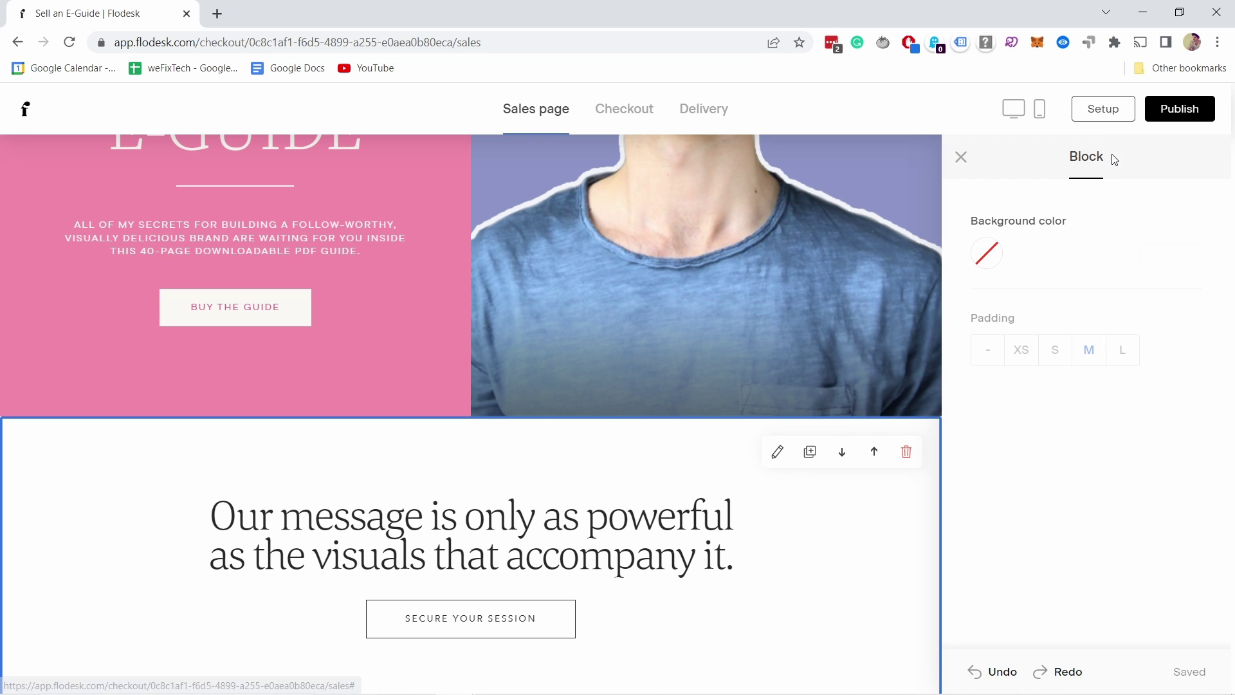
left_click(994, 258)
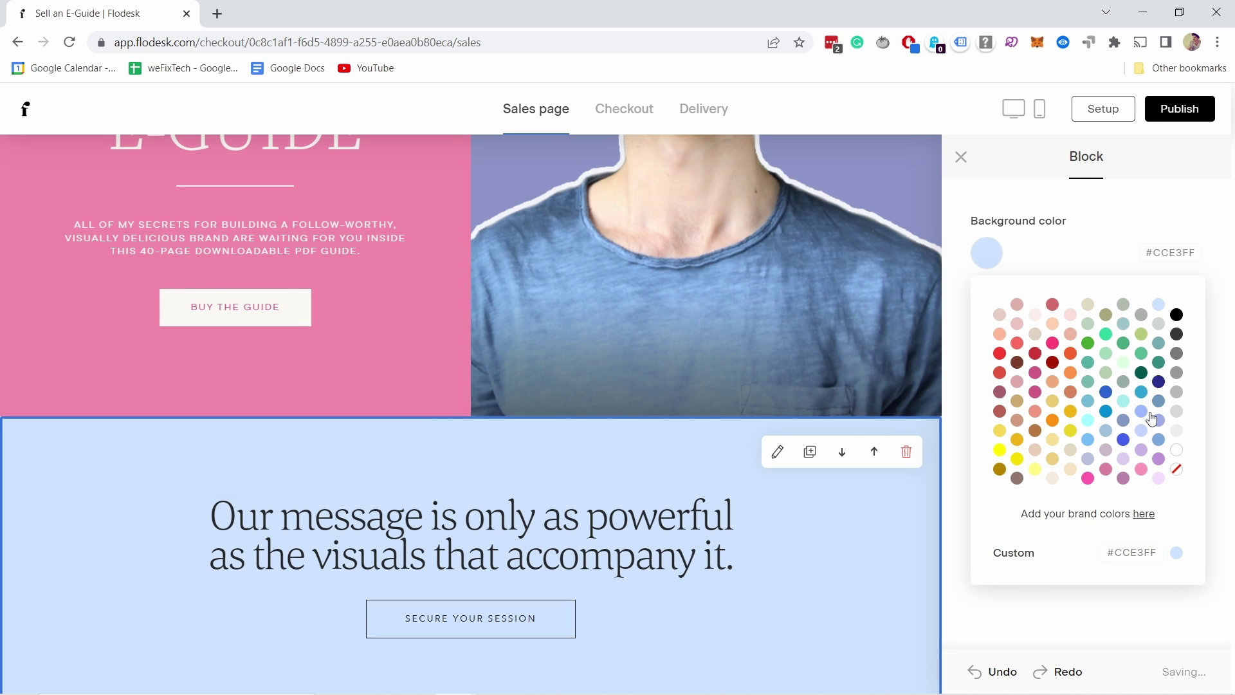
scroll(708, 257, "down", 1)
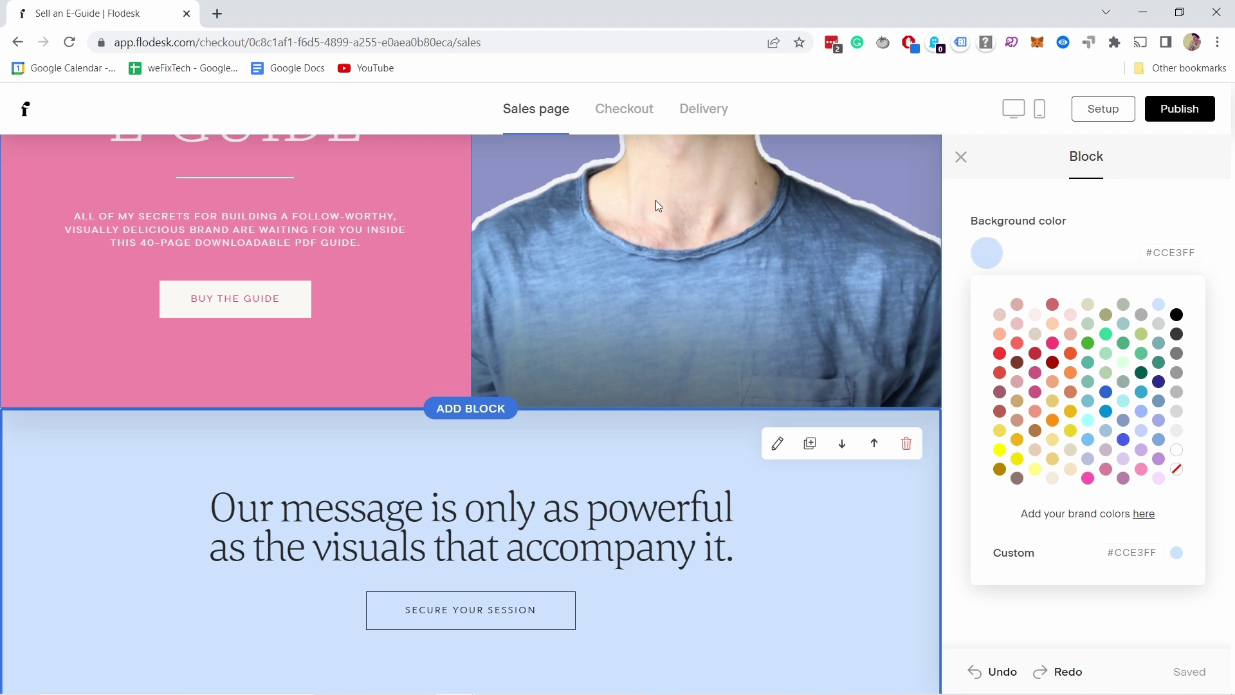
scroll(658, 202, "up", 1)
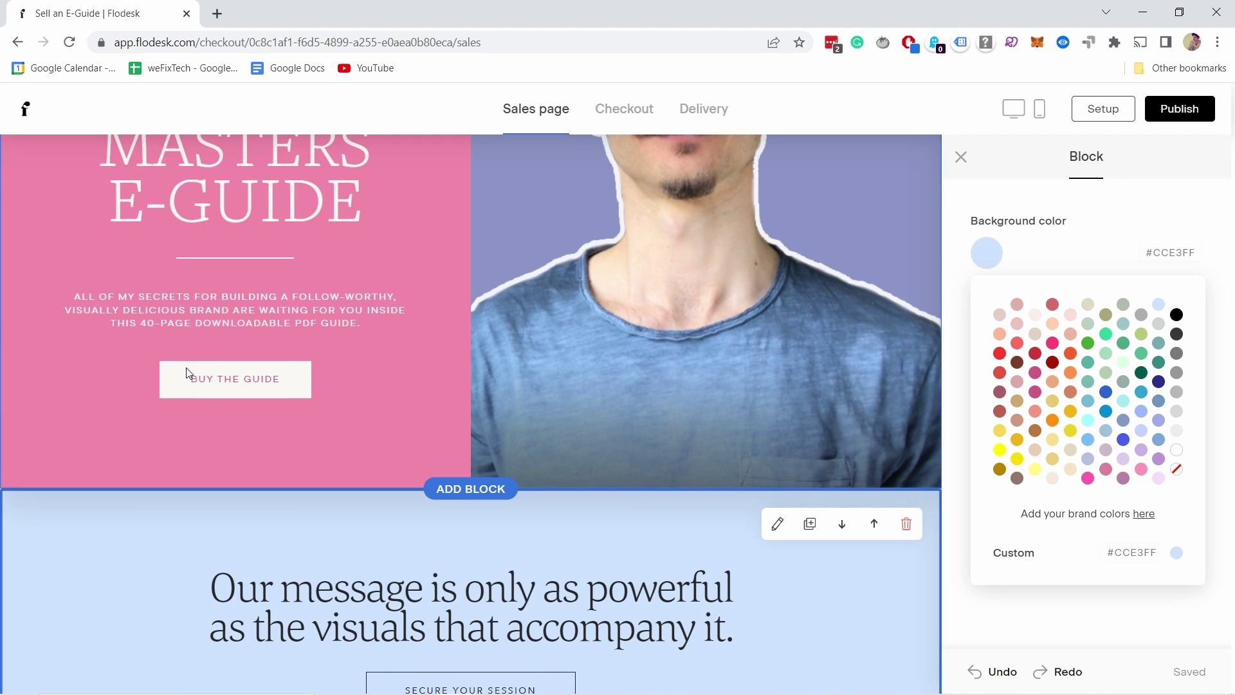
left_click(197, 382)
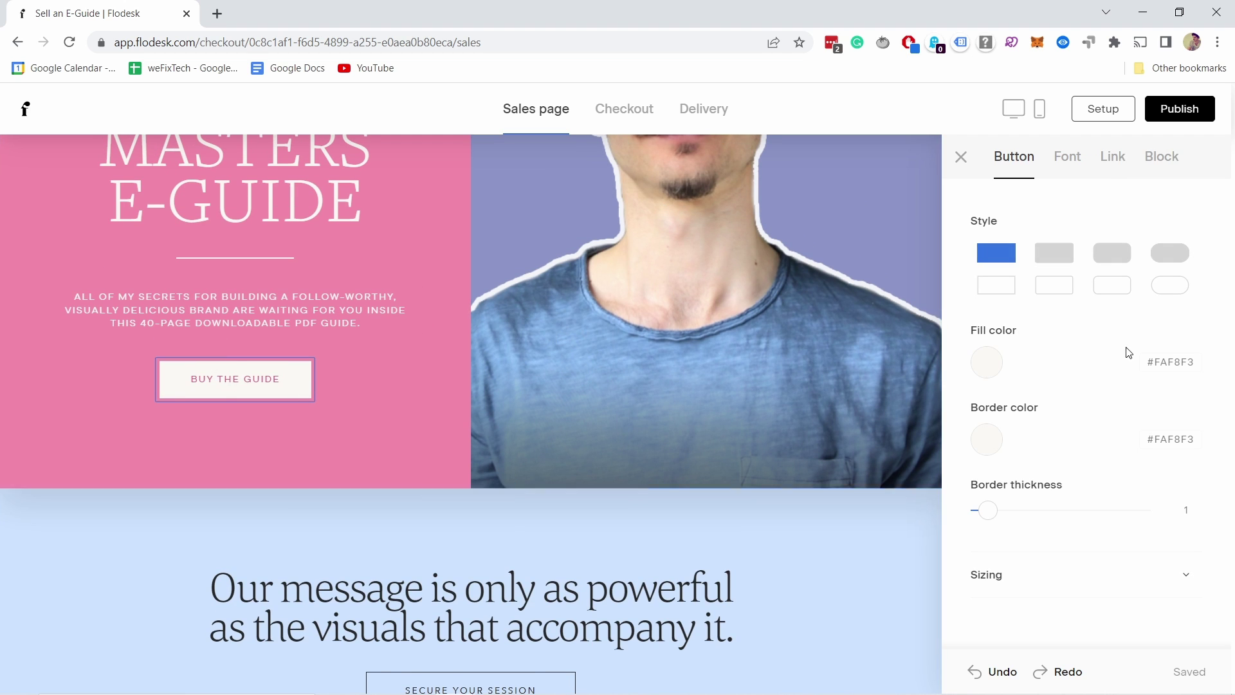
left_click(1112, 157)
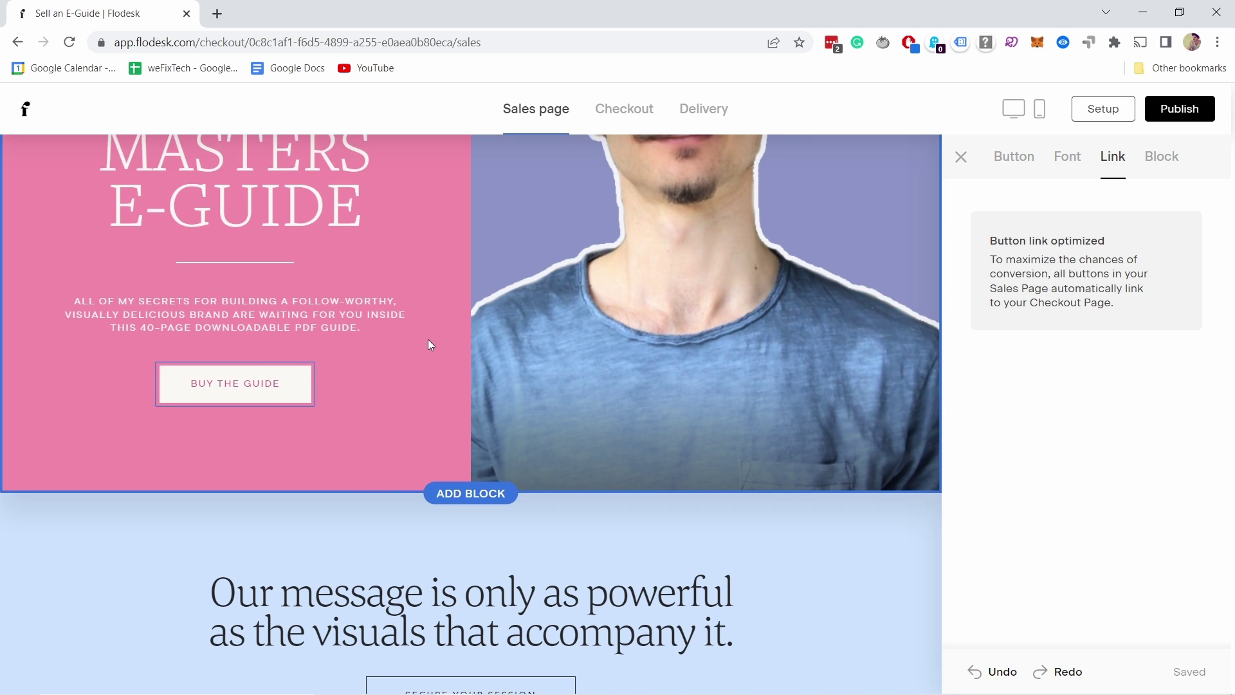
scroll(428, 344, "up", 3)
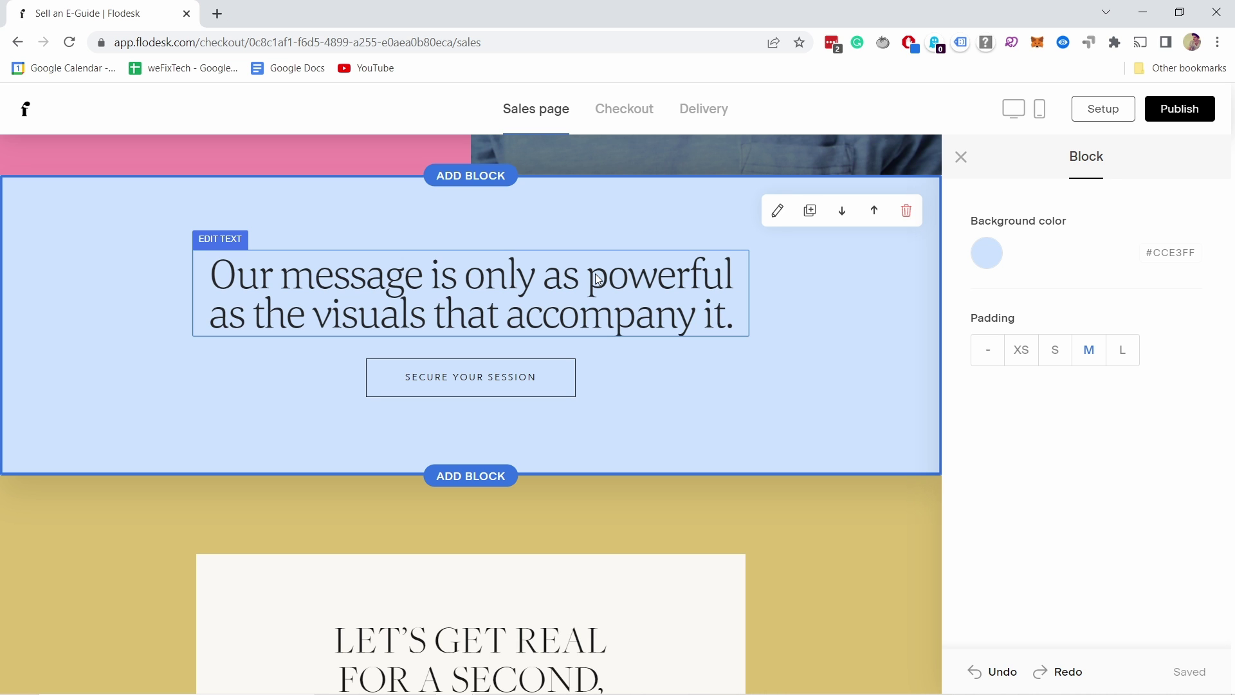
scroll(595, 273, "up", 6)
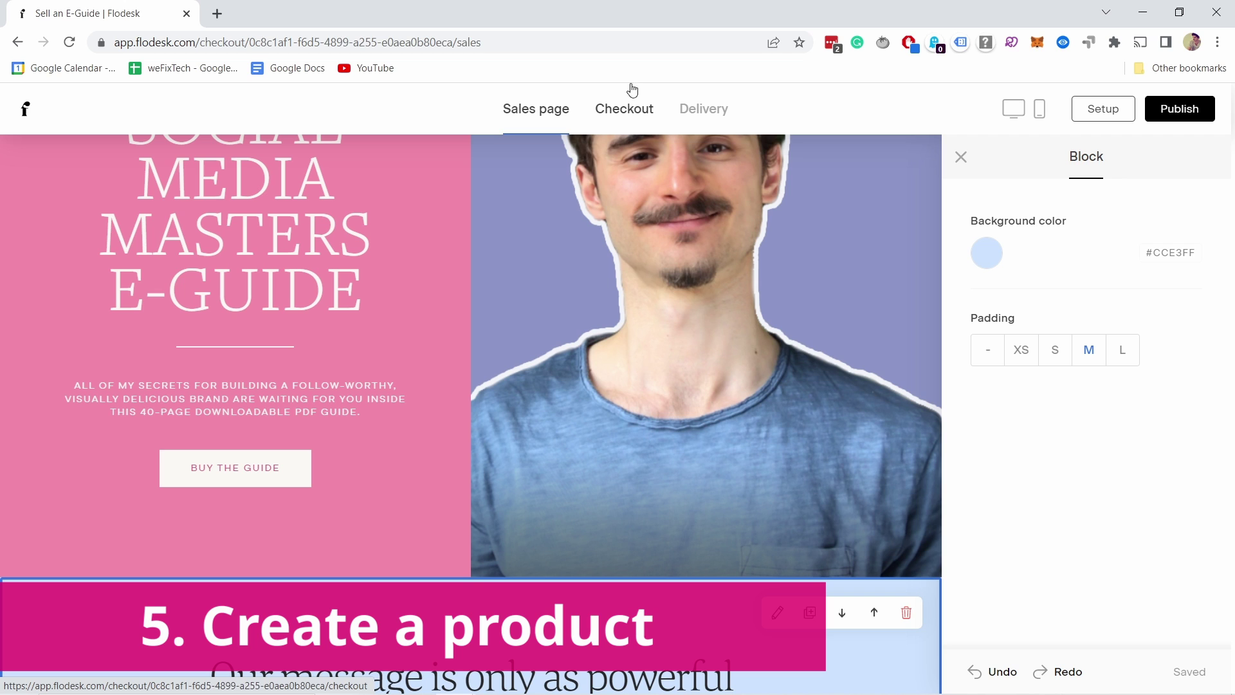
Step: On the Checkout page, change the e-guide product's price from €49 to 29
left_click(619, 109)
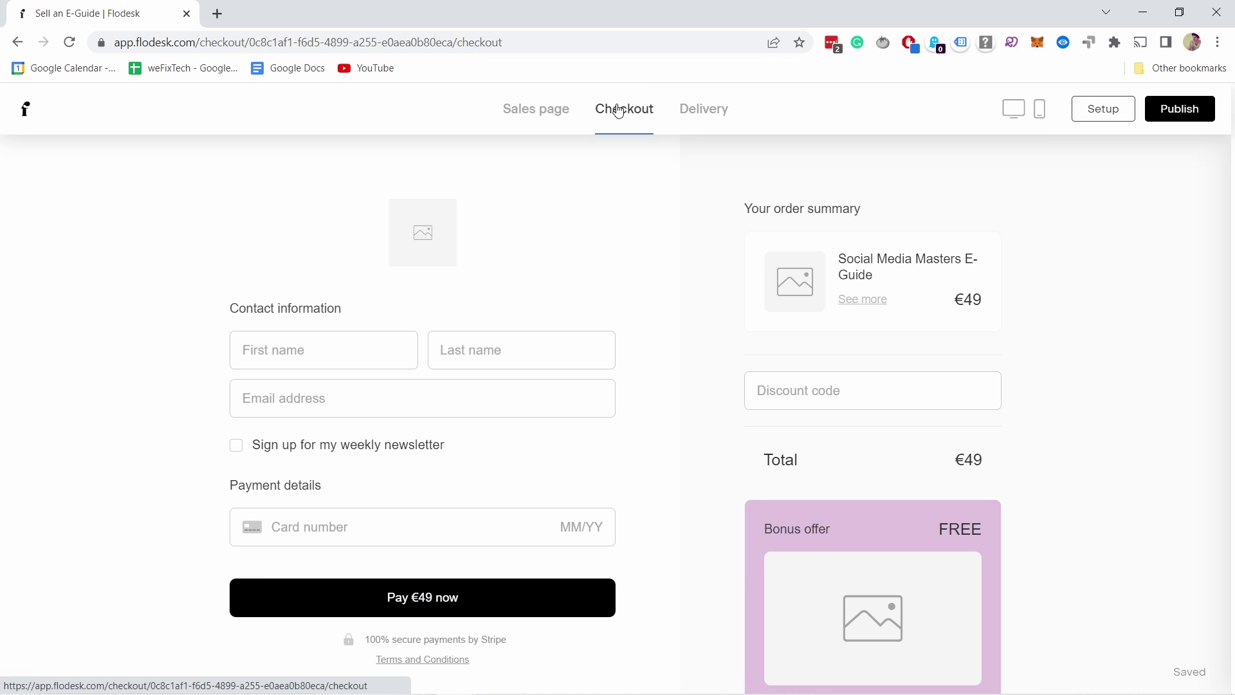
left_click(842, 265)
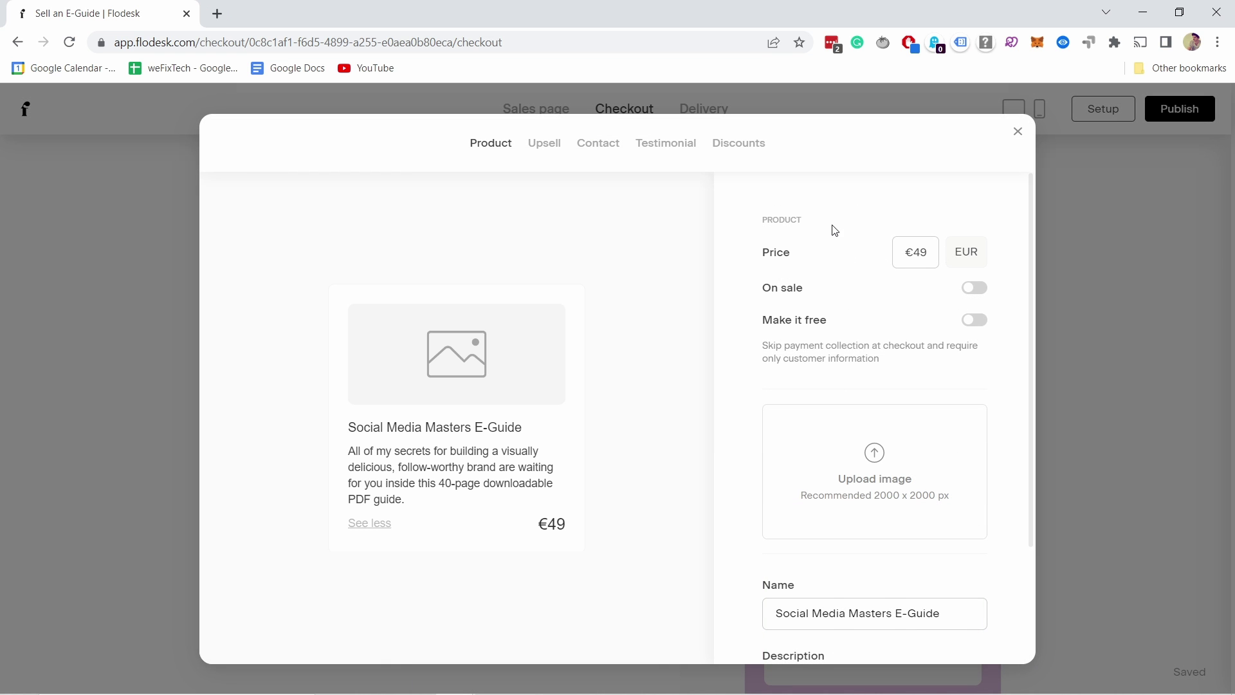
left_click(881, 258)
type("29")
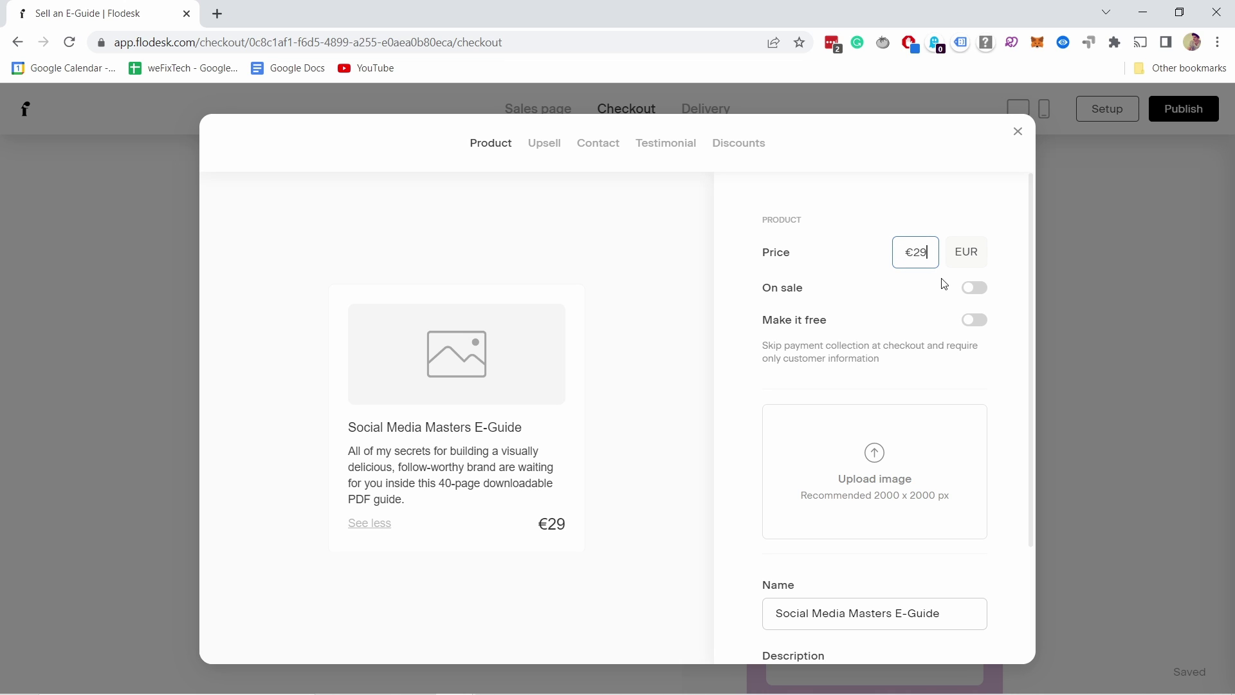
Step: Upload youtube-tips-ebook as the product image and reposition it to frame the face
left_click(844, 469)
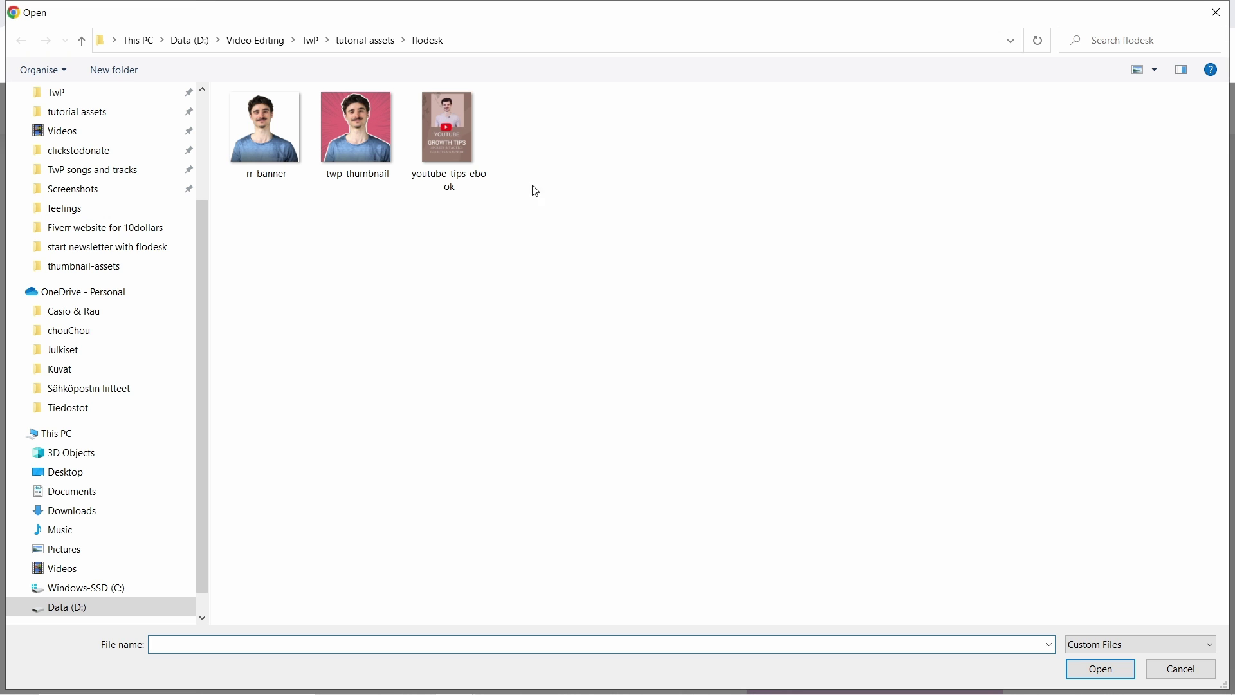
left_click(425, 114)
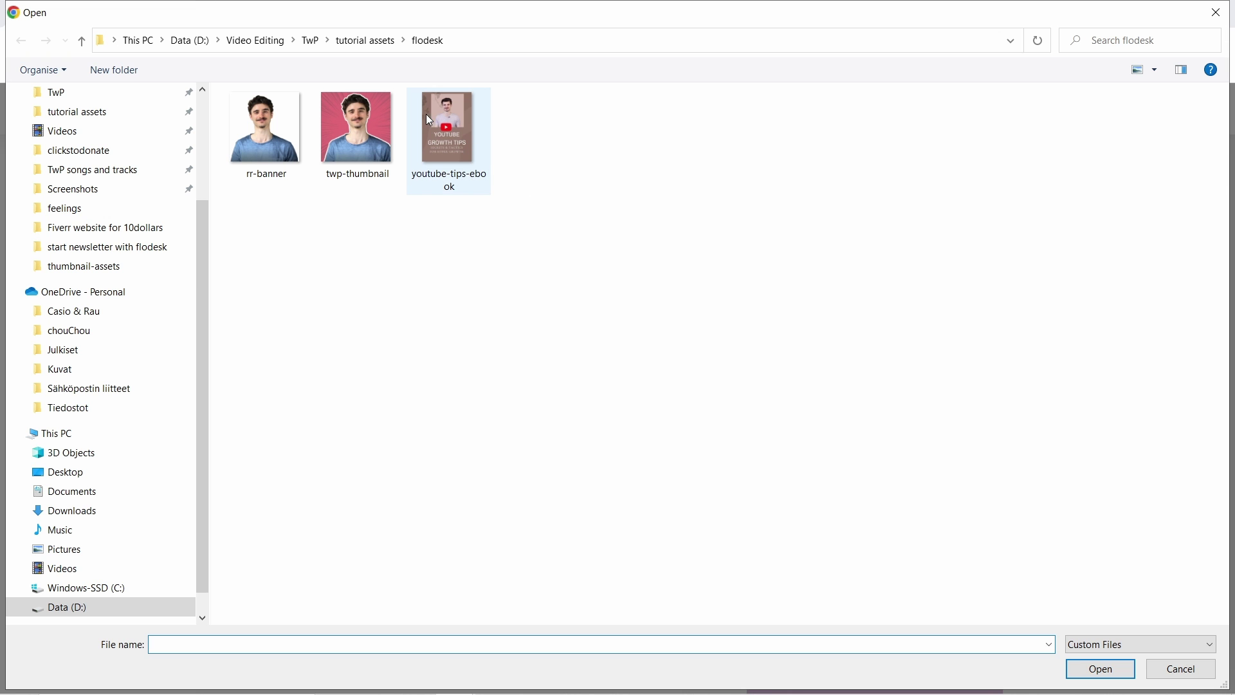
left_click(1096, 671)
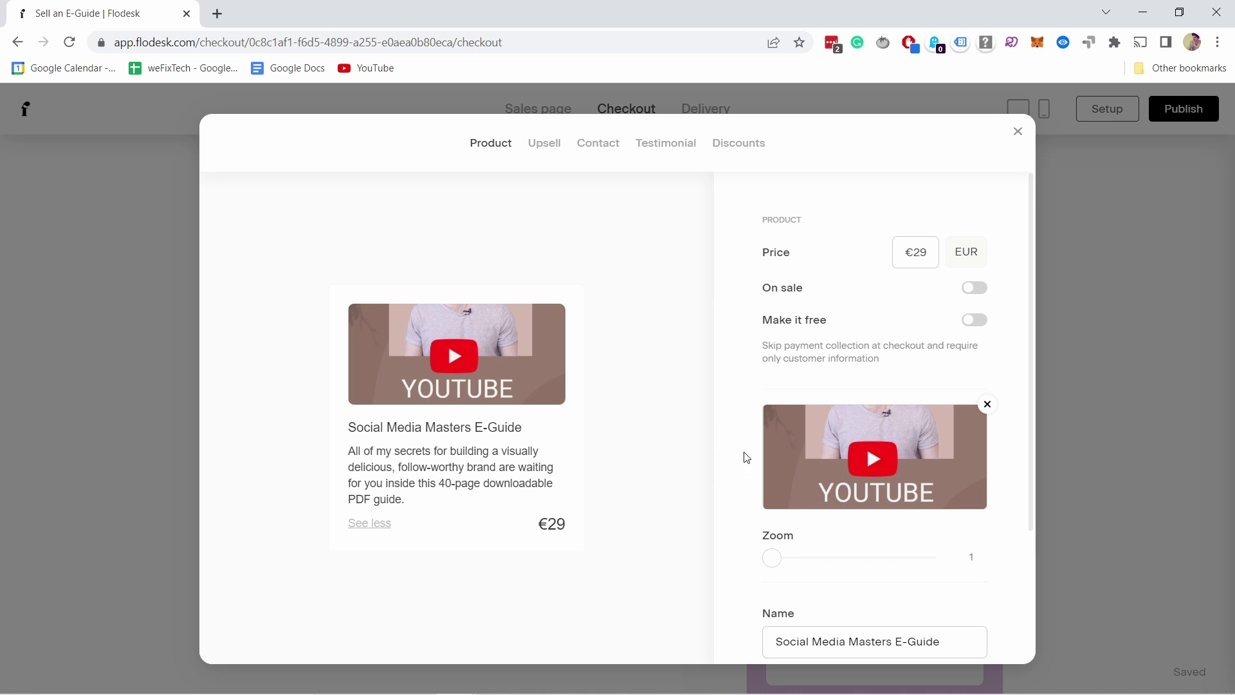
left_click_drag(851, 462, 886, 537)
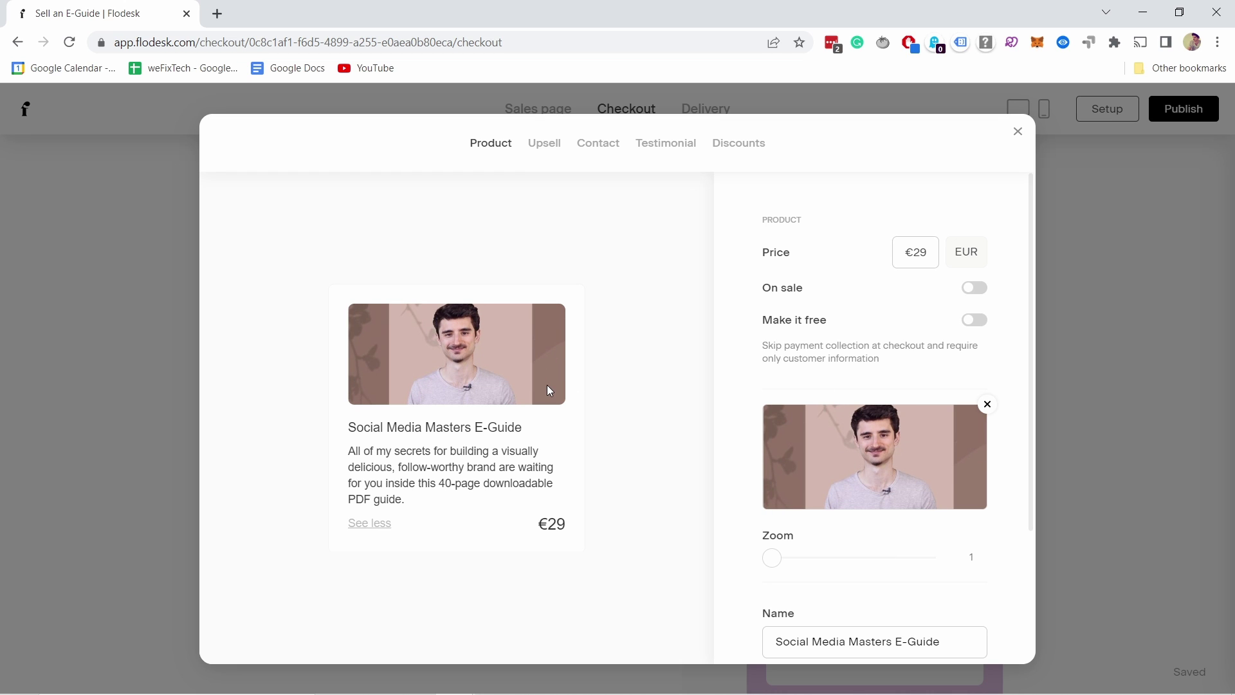
Step: Rename the product to YouTube Course and begin editing its description
scroll(936, 456, "down", 3)
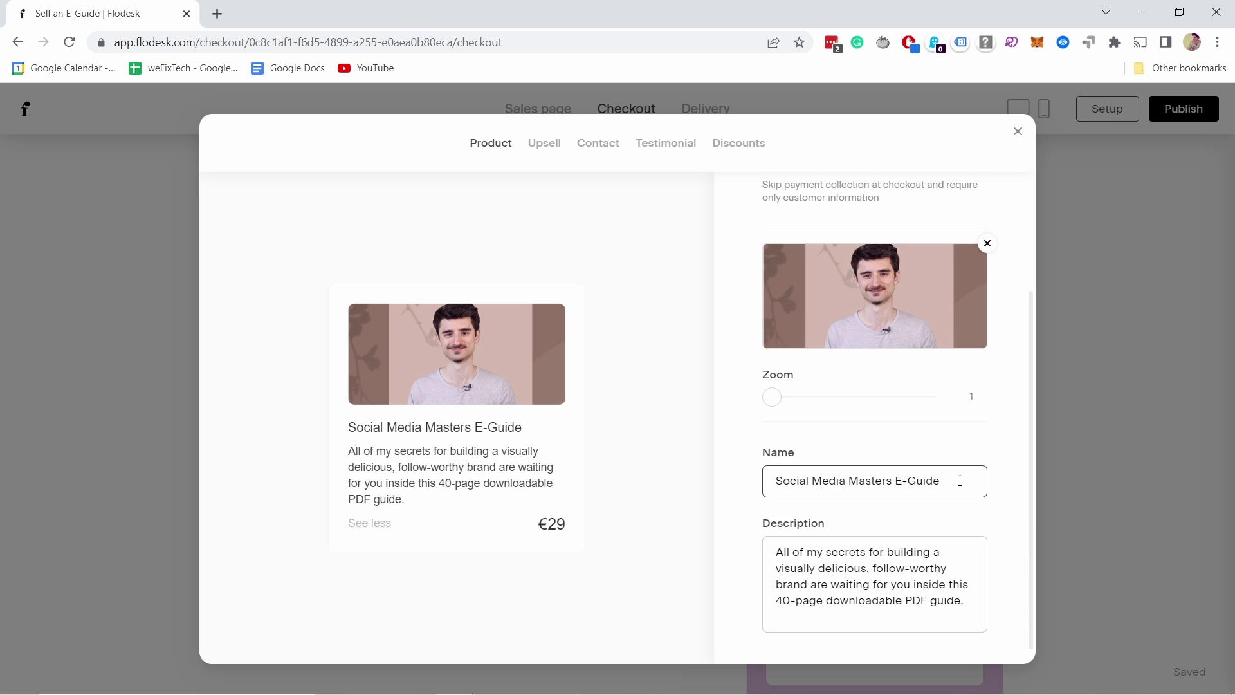
left_click_drag(947, 481, 765, 483)
type("YouTube Course")
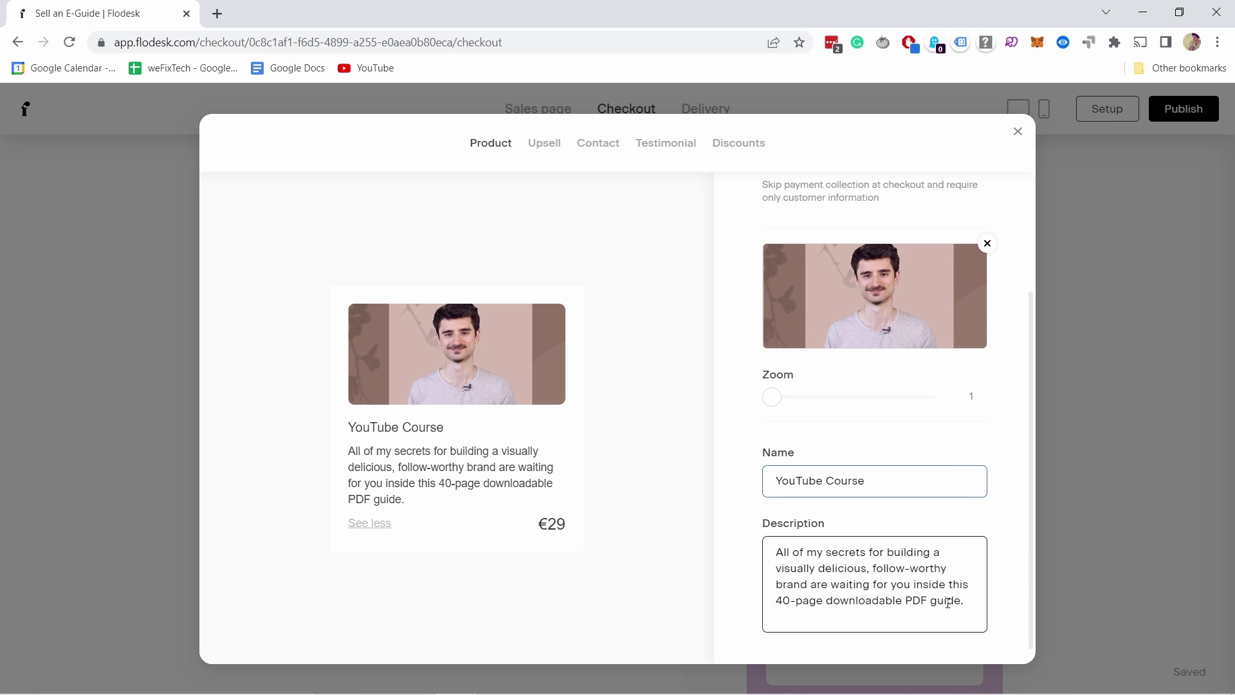
left_click(959, 601)
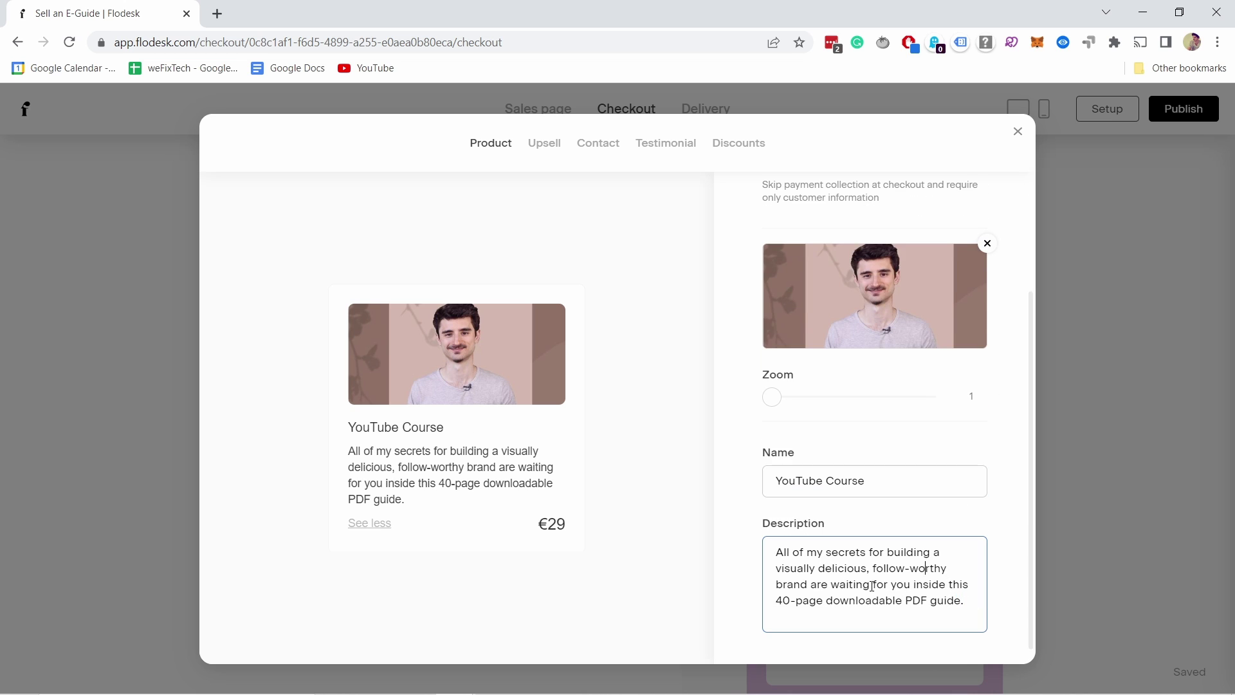
Step: Put the product on sale at €19, toggling 'Make it free' on and back off
scroll(993, 308, "up", 3)
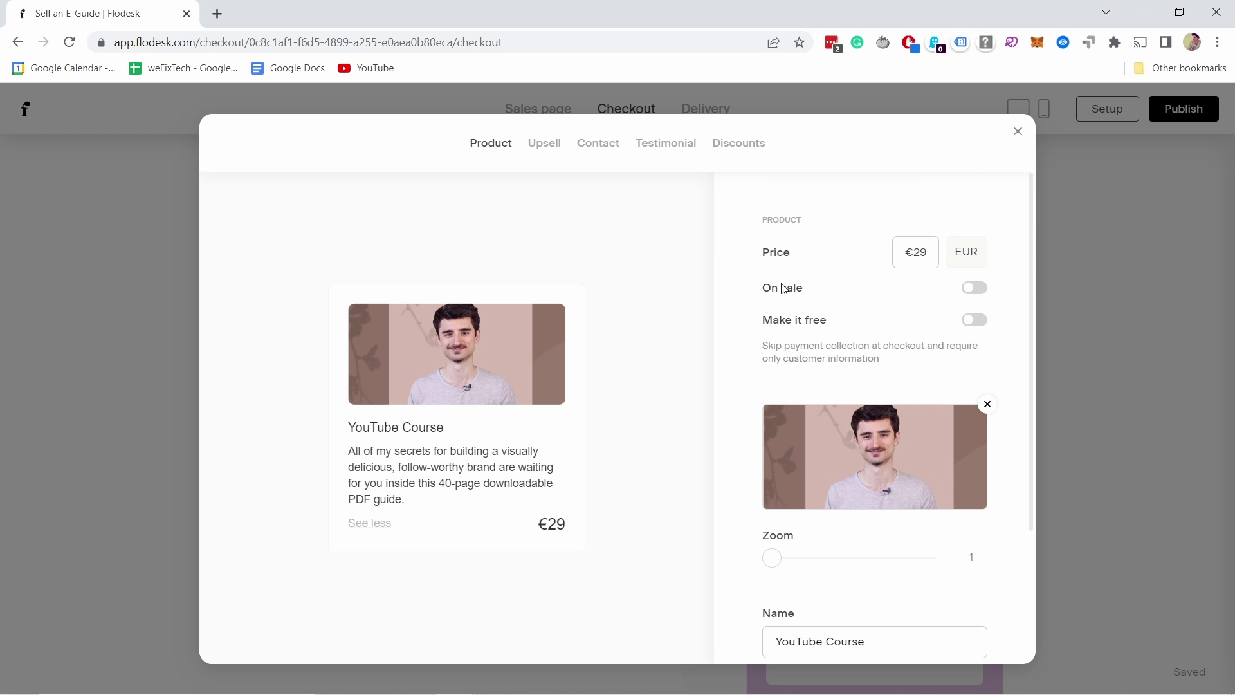
left_click(972, 287)
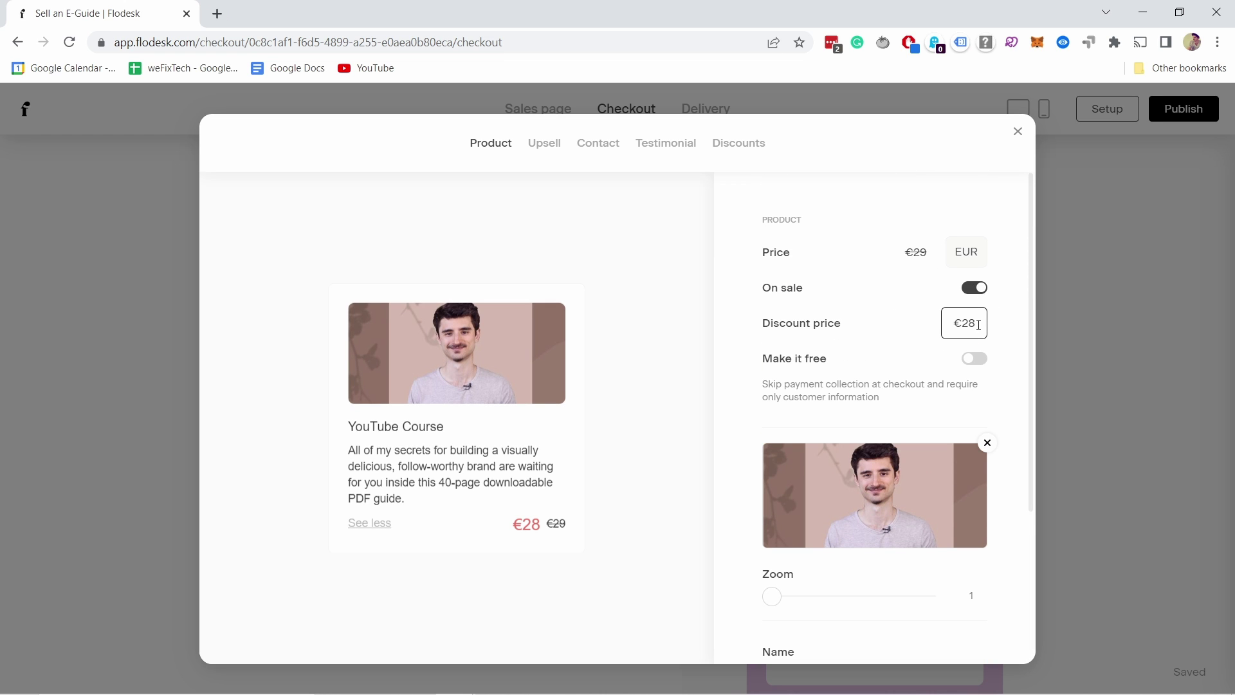
left_click(950, 325)
type("19")
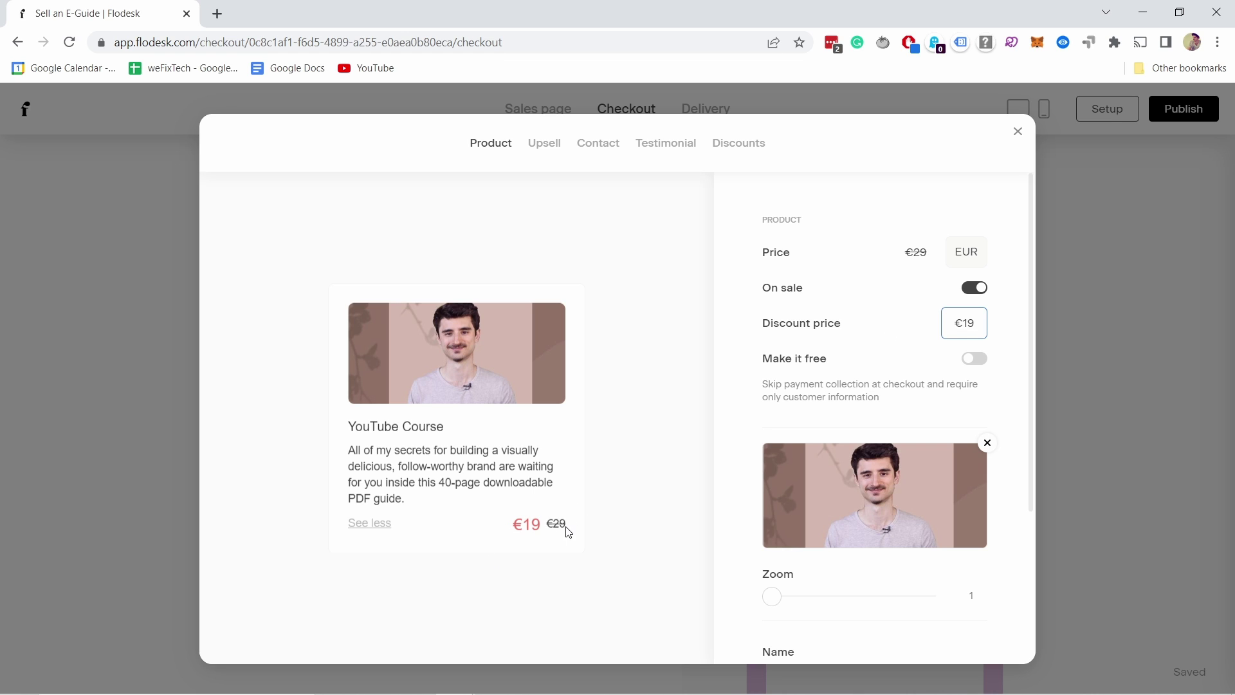
left_click(979, 362)
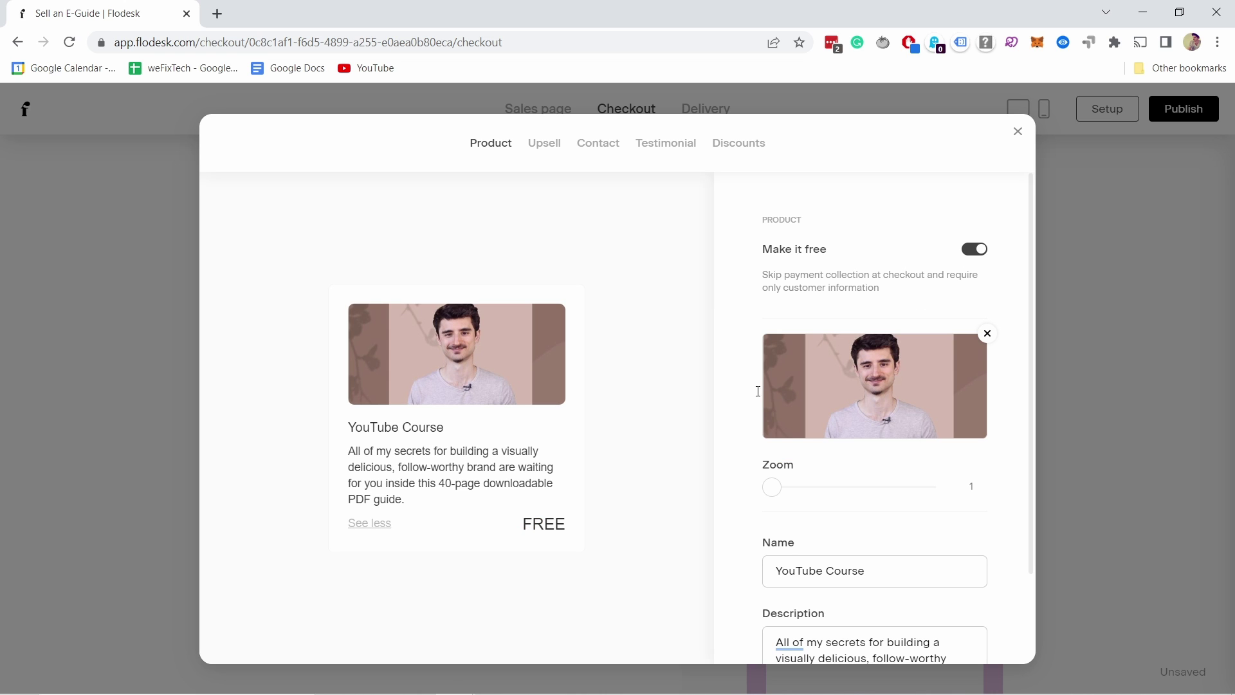
left_click(975, 250)
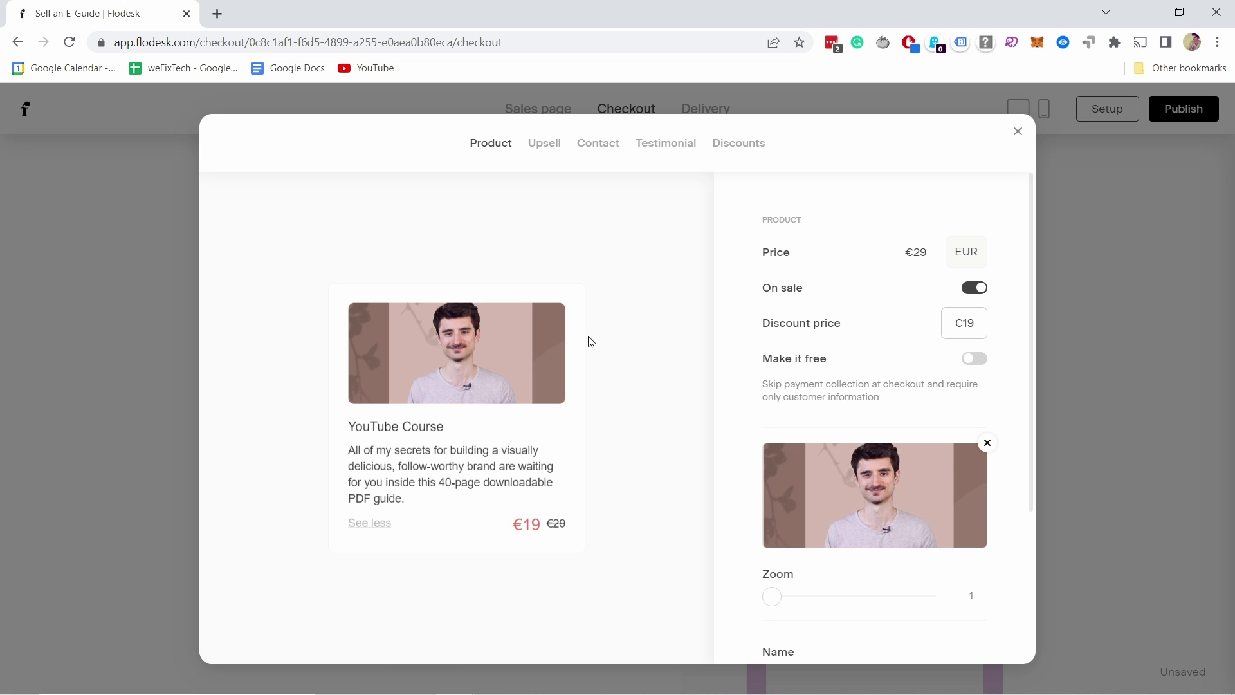
Step: Look over the Bonus offer upsell settings, then bring up the Contact section's fields
left_click(543, 143)
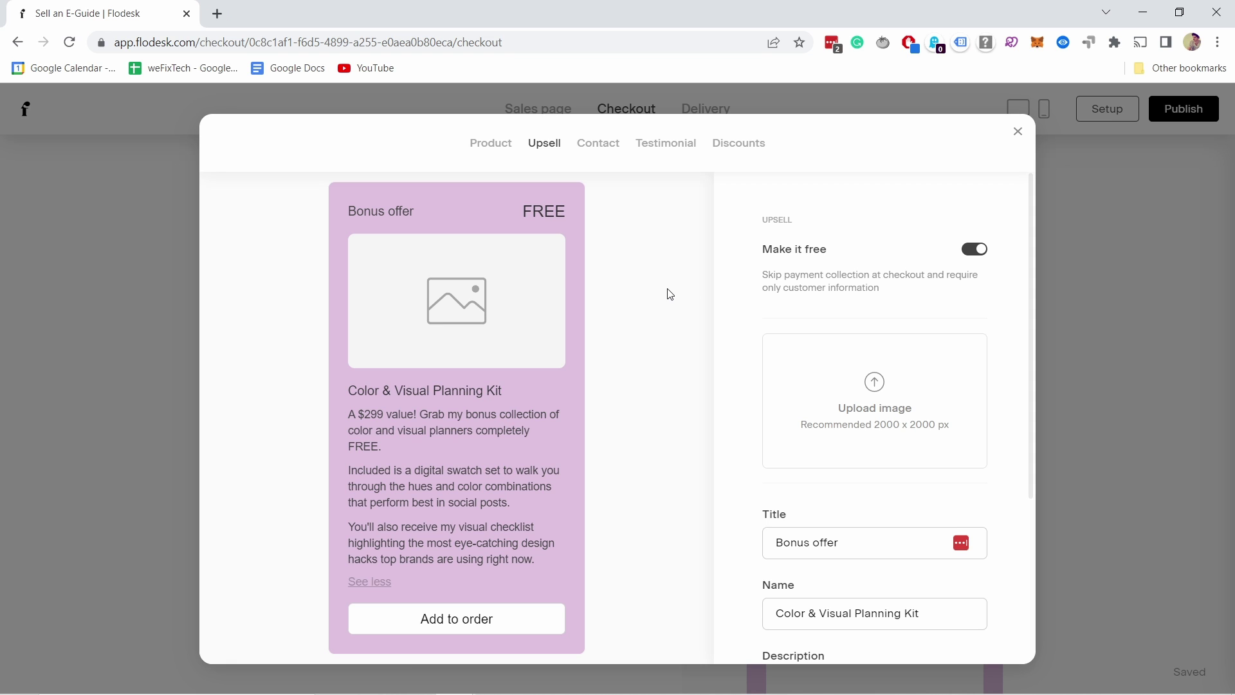
scroll(841, 334, "down", 5)
scroll(797, 405, "up", 5)
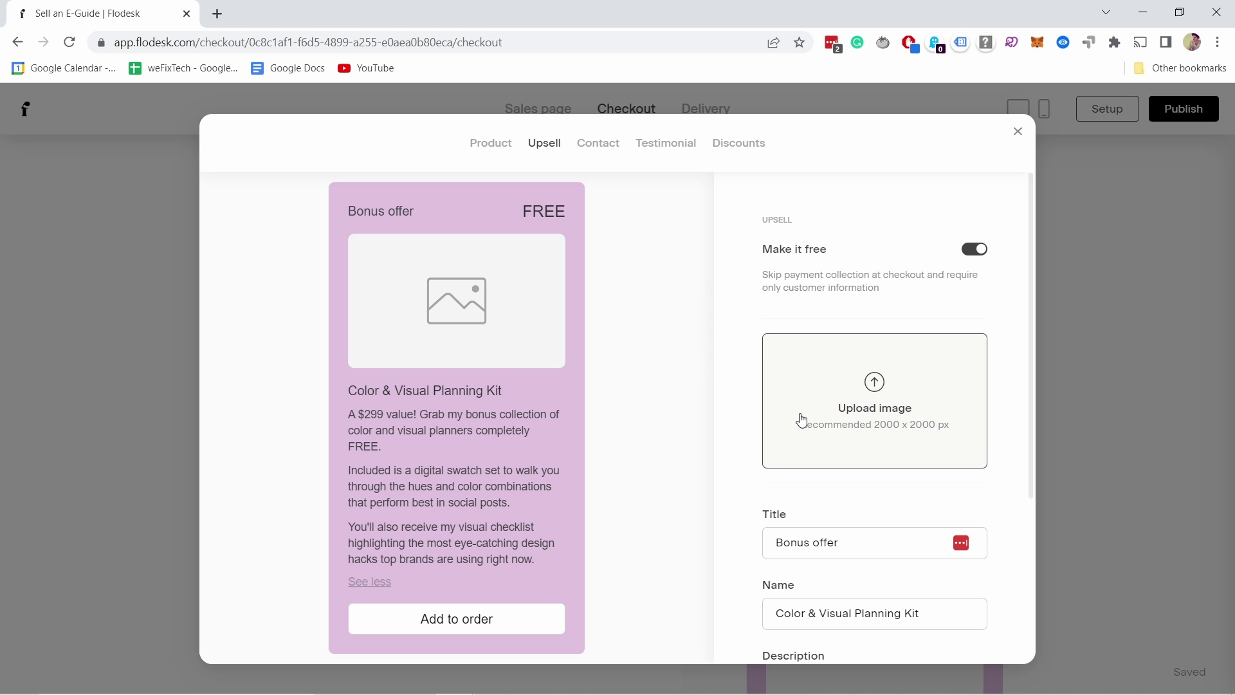
scroll(761, 325, "down", 4)
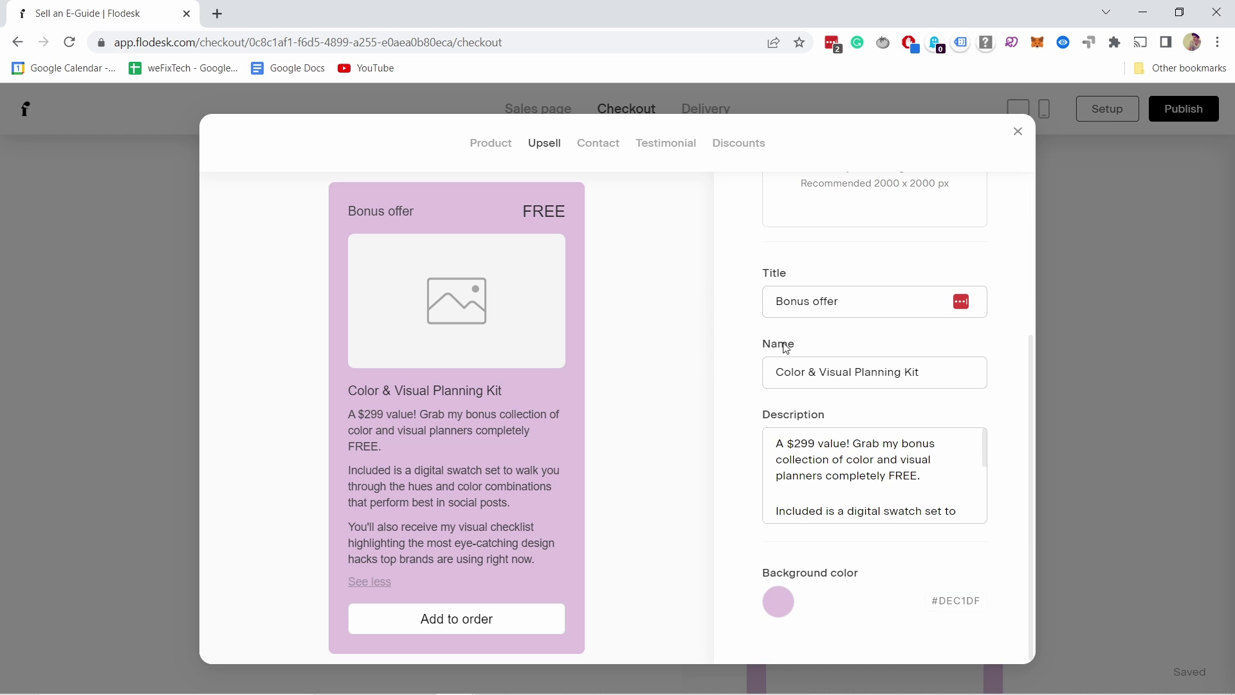
left_click(591, 144)
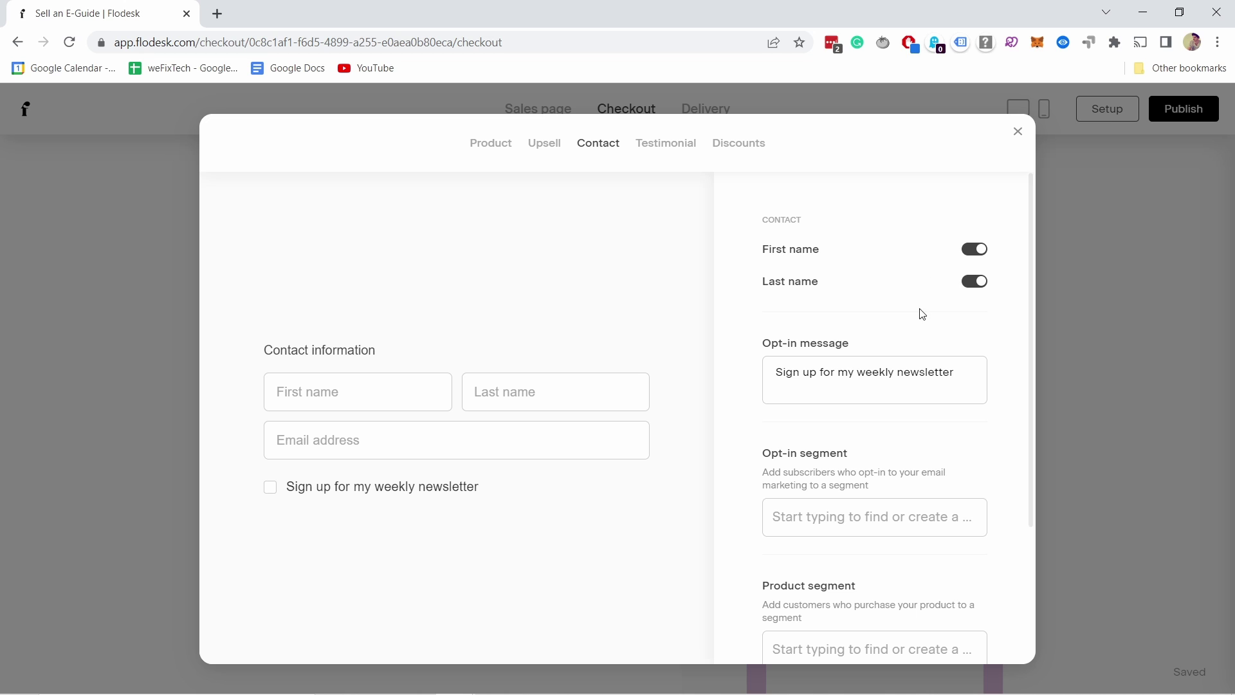
Step: Toggle the Last name field off and back on, then scroll the contact settings
left_click(972, 282)
left_click(974, 282)
scroll(881, 297, "down", 3)
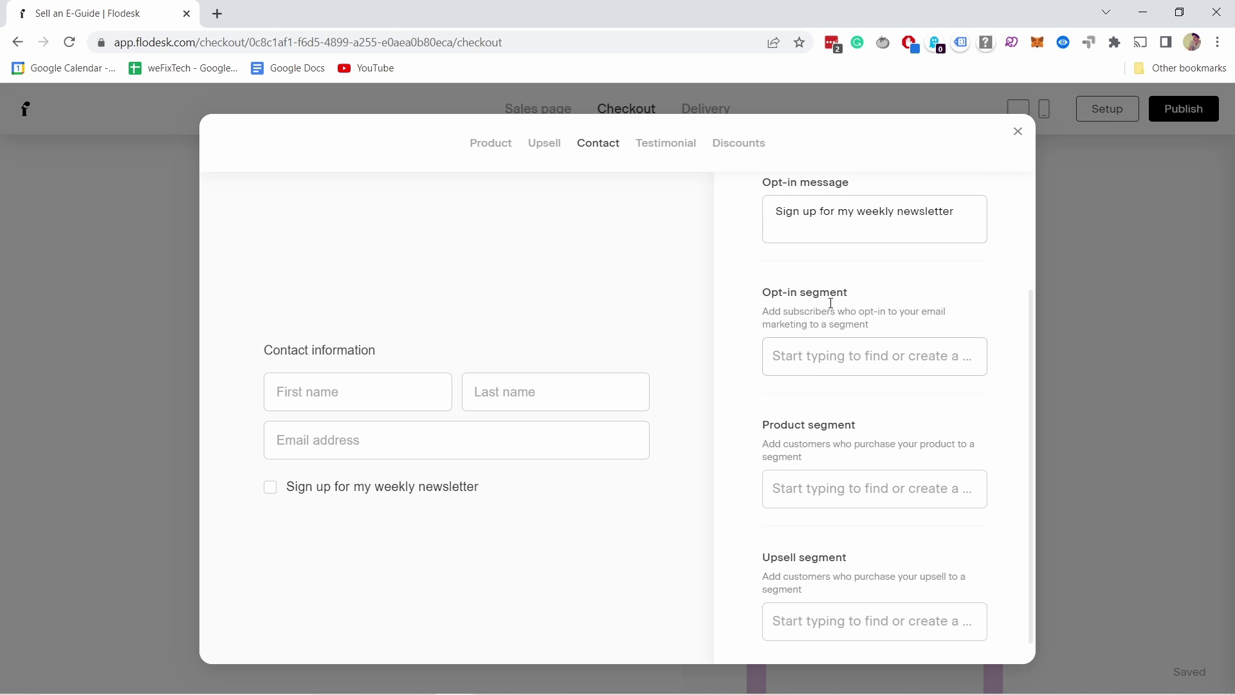
scroll(799, 296, "down", 1)
scroll(865, 453, "up", 3)
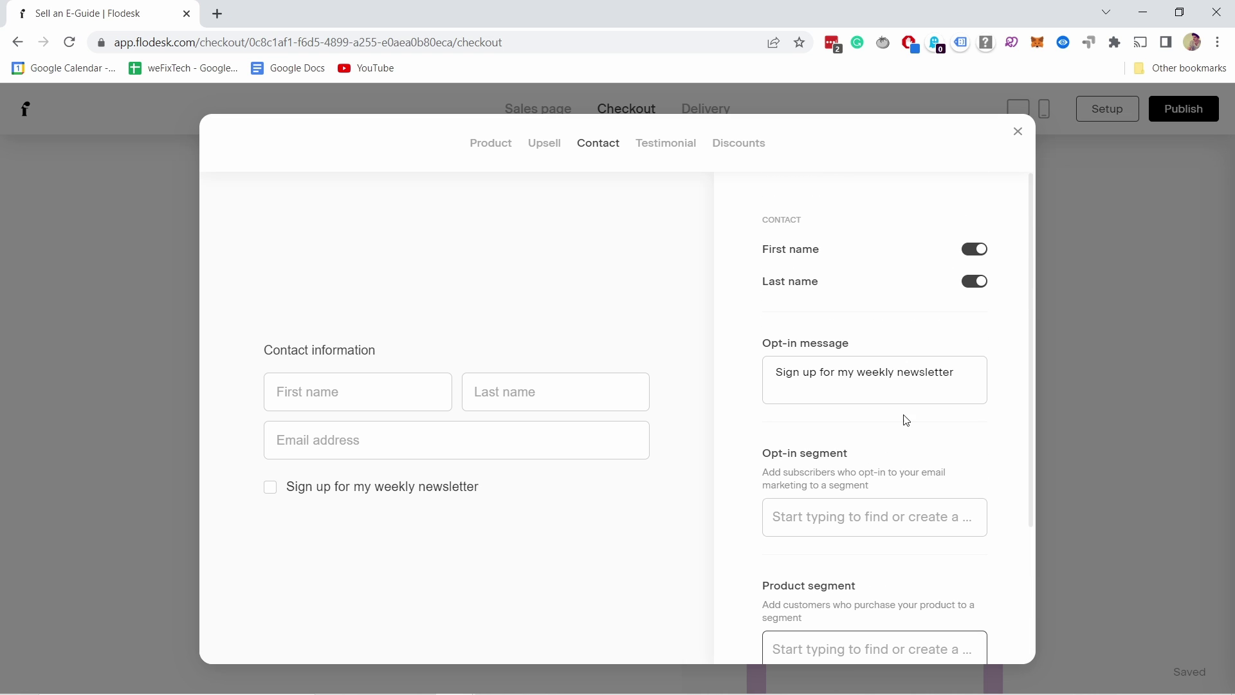
Step: Check the Testimonial and Discounts settings, then close the dialog to the checkout preview
left_click(672, 146)
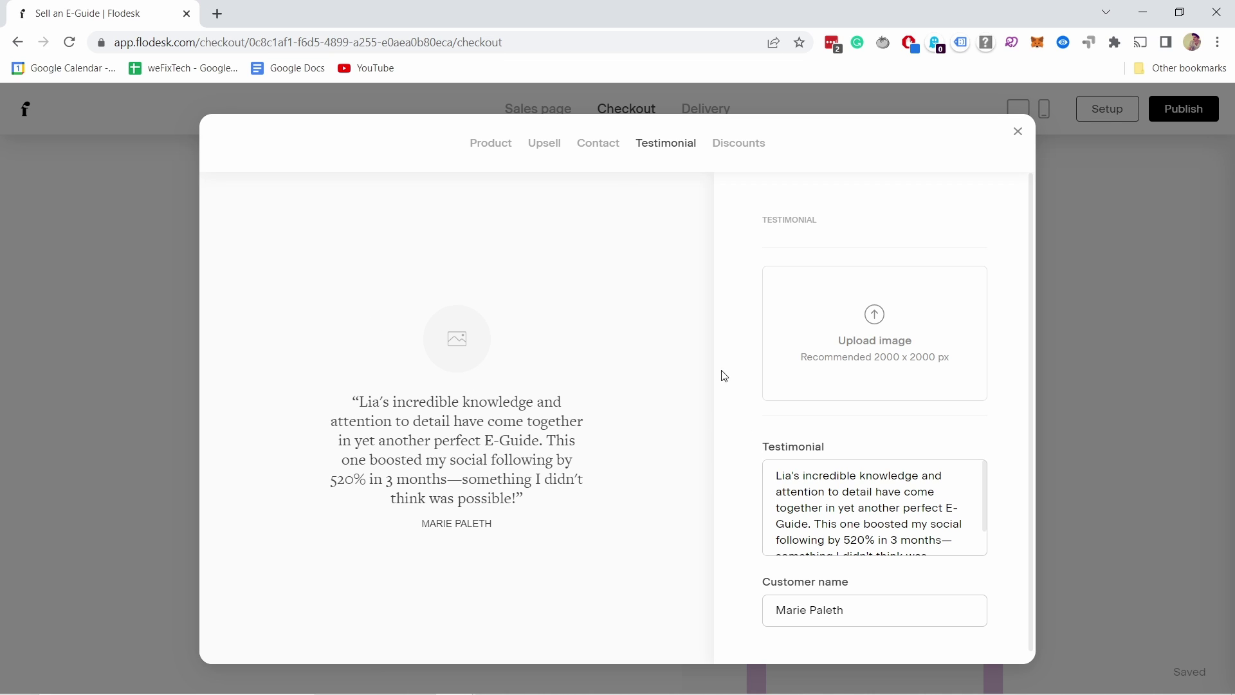
left_click(739, 144)
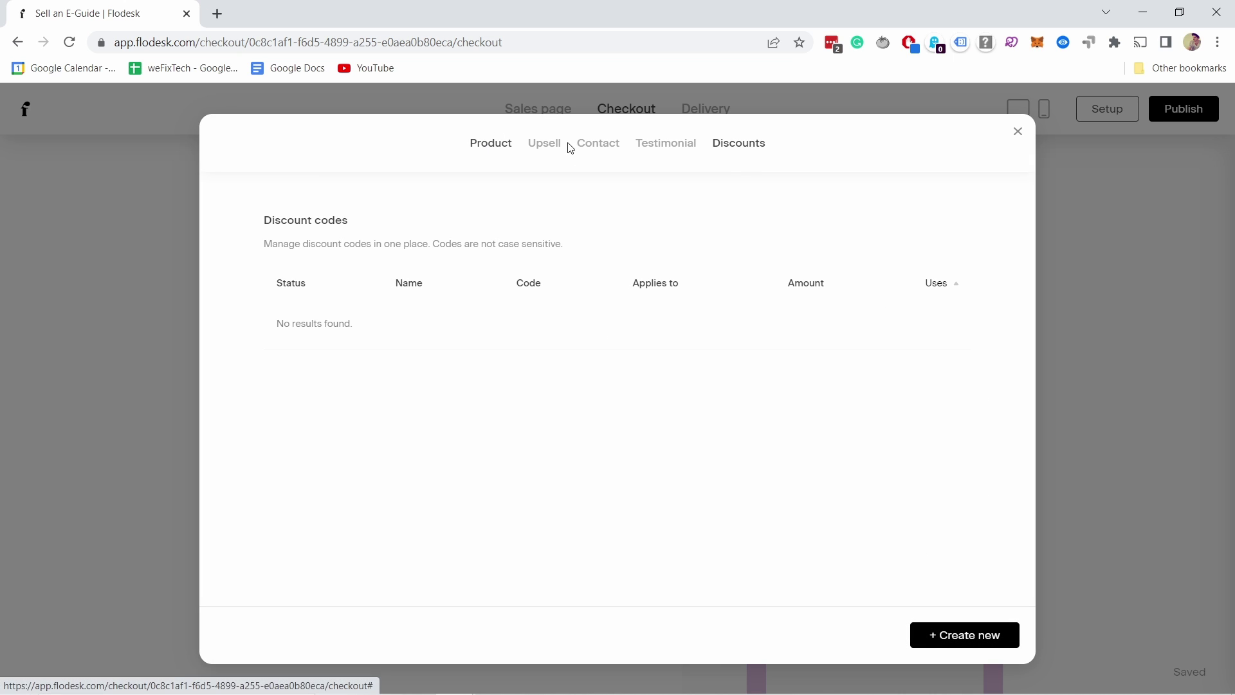
left_click(1016, 131)
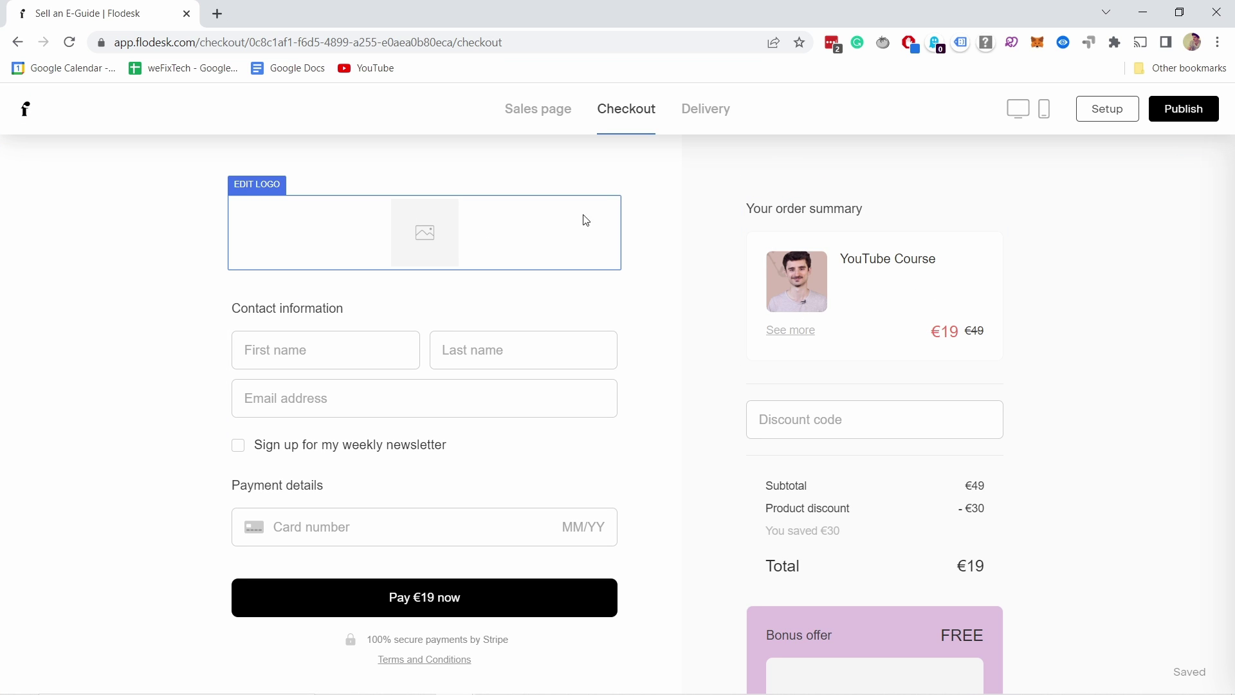
Step: In Page settings, switch off the Bonus offer upsell, logo, newsletter opt-in and testimonial
left_click(673, 187)
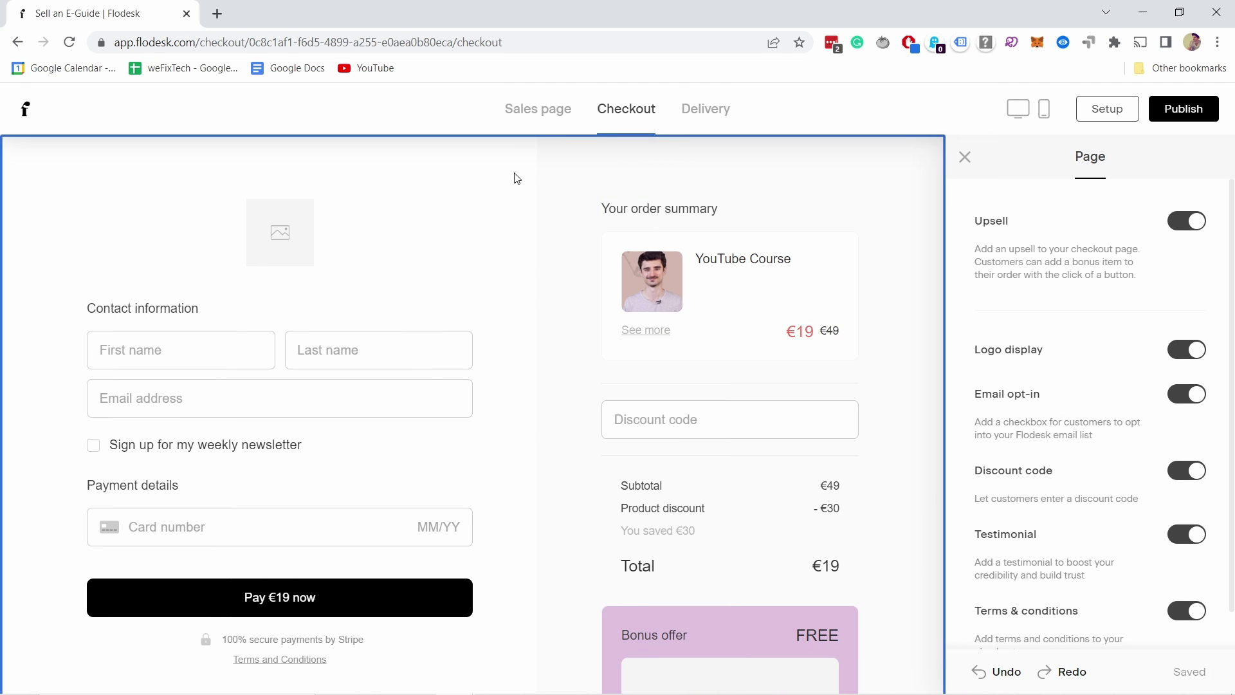
left_click(1193, 223)
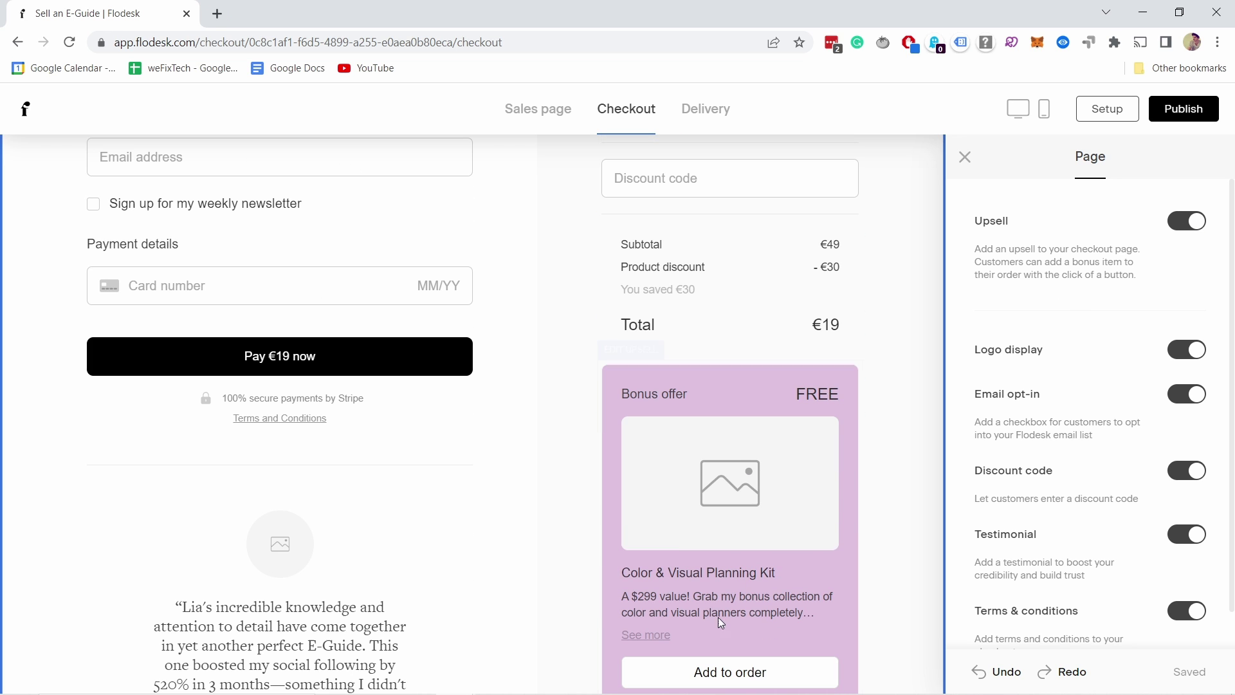
left_click(1190, 223)
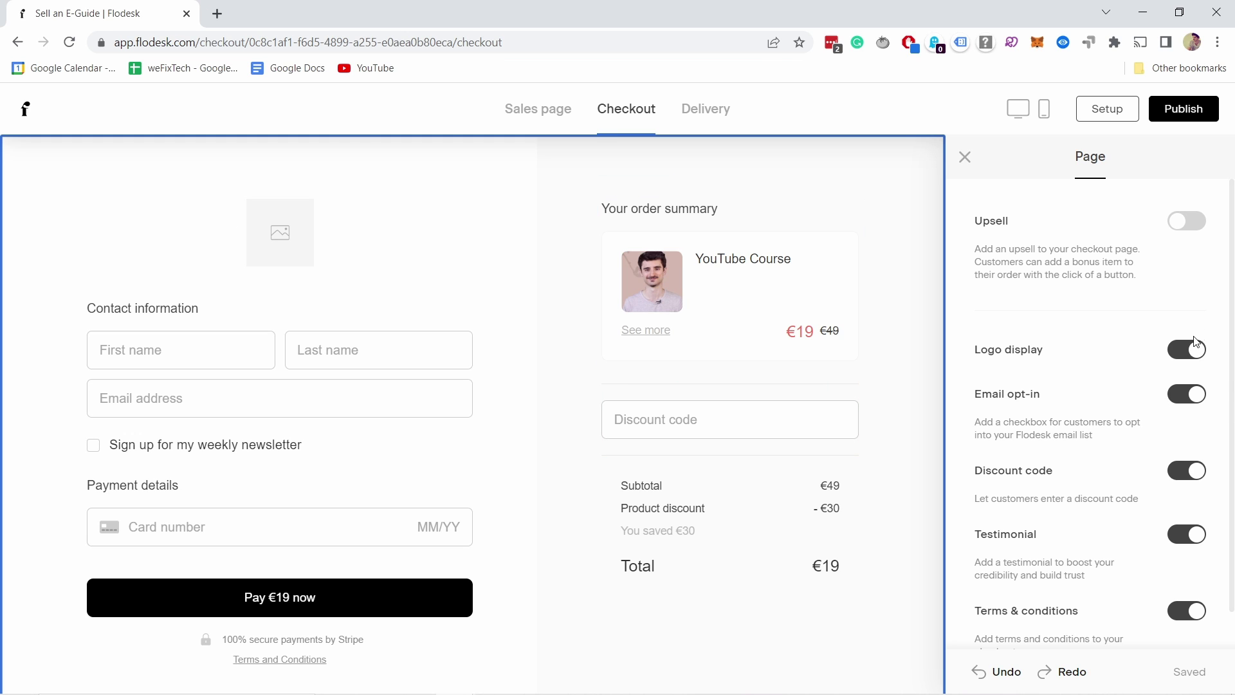
left_click(1199, 353)
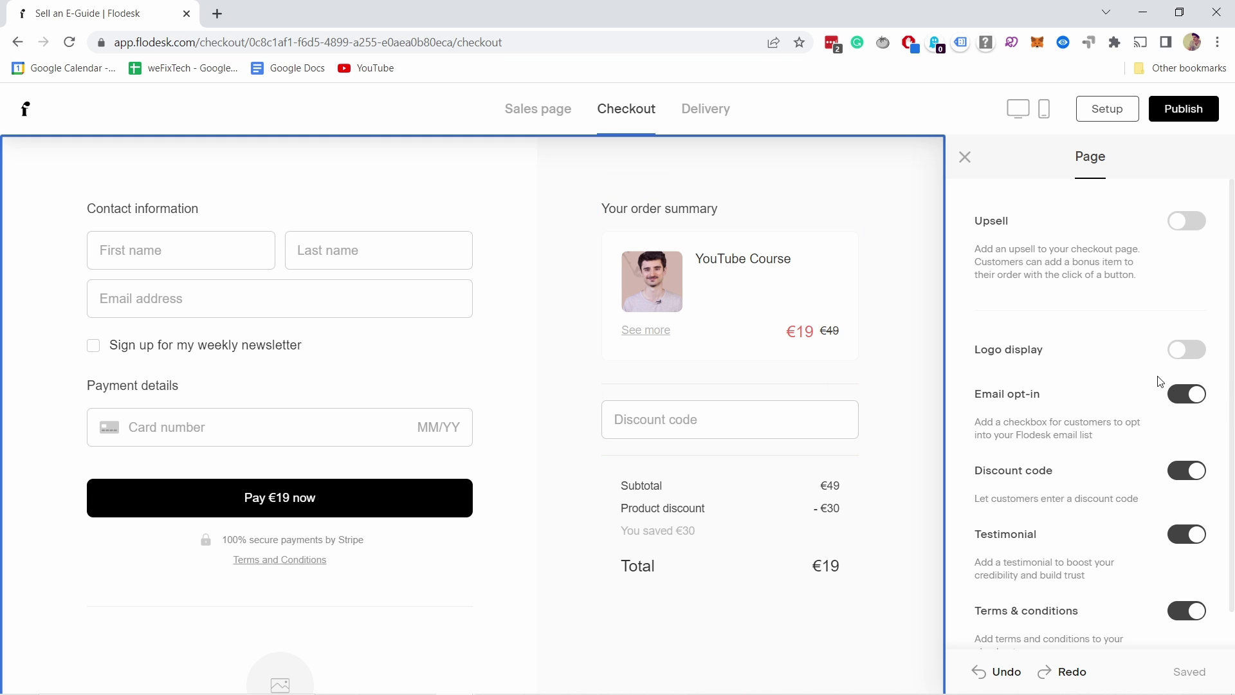
left_click(1186, 395)
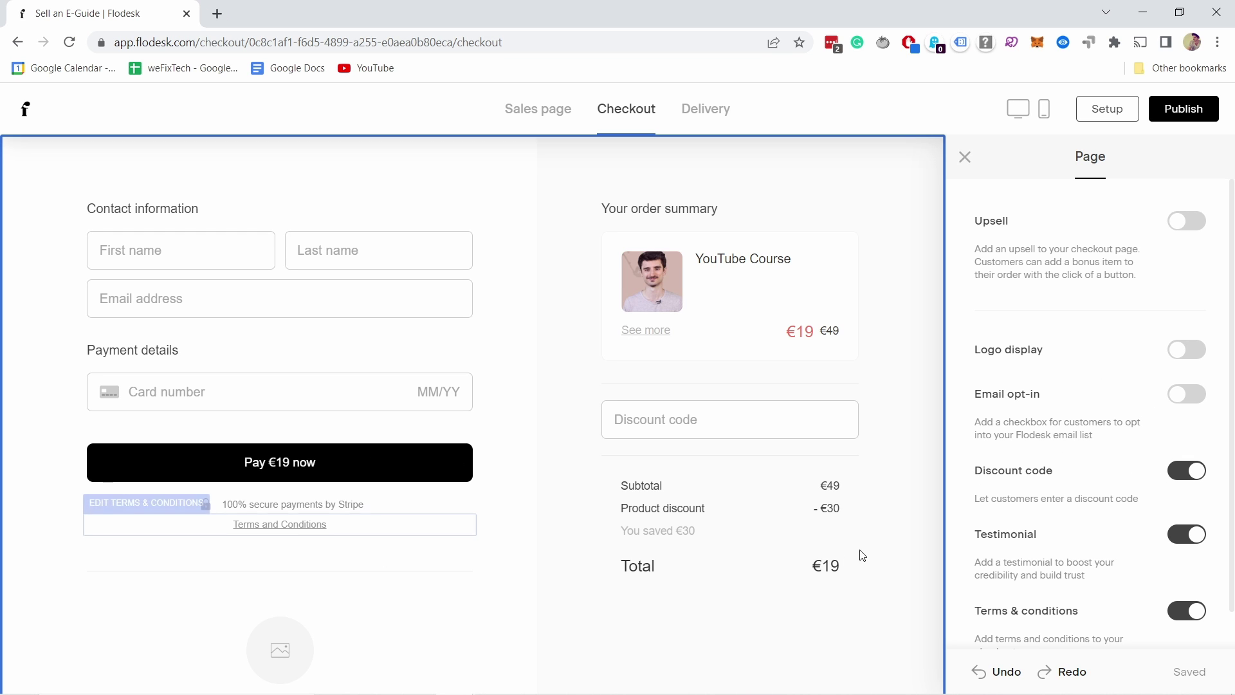
scroll(669, 433, "down", 3)
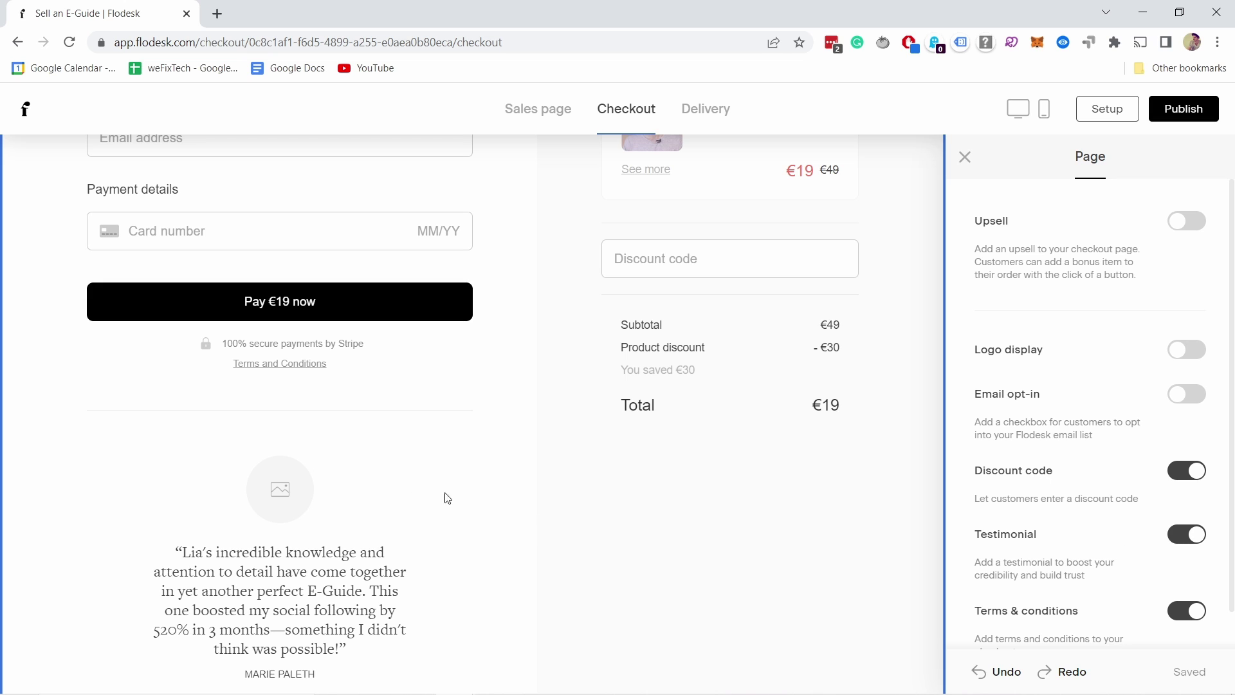
scroll(311, 345, "down", 1)
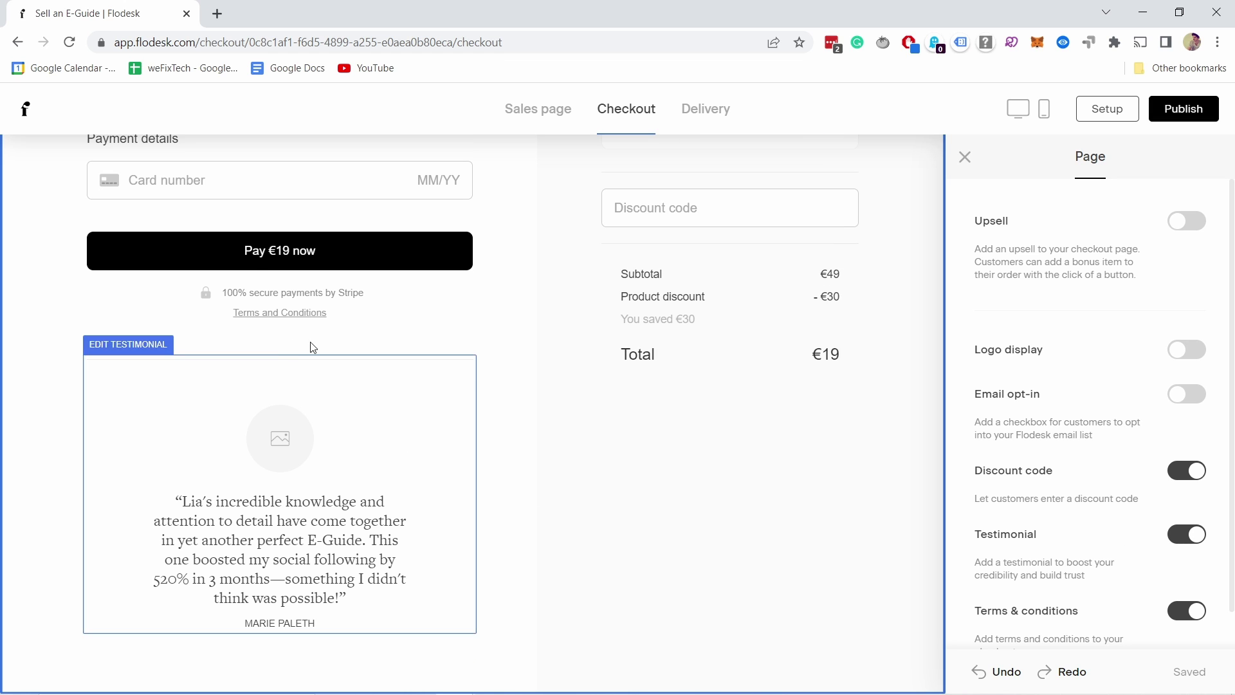
left_click(1198, 545)
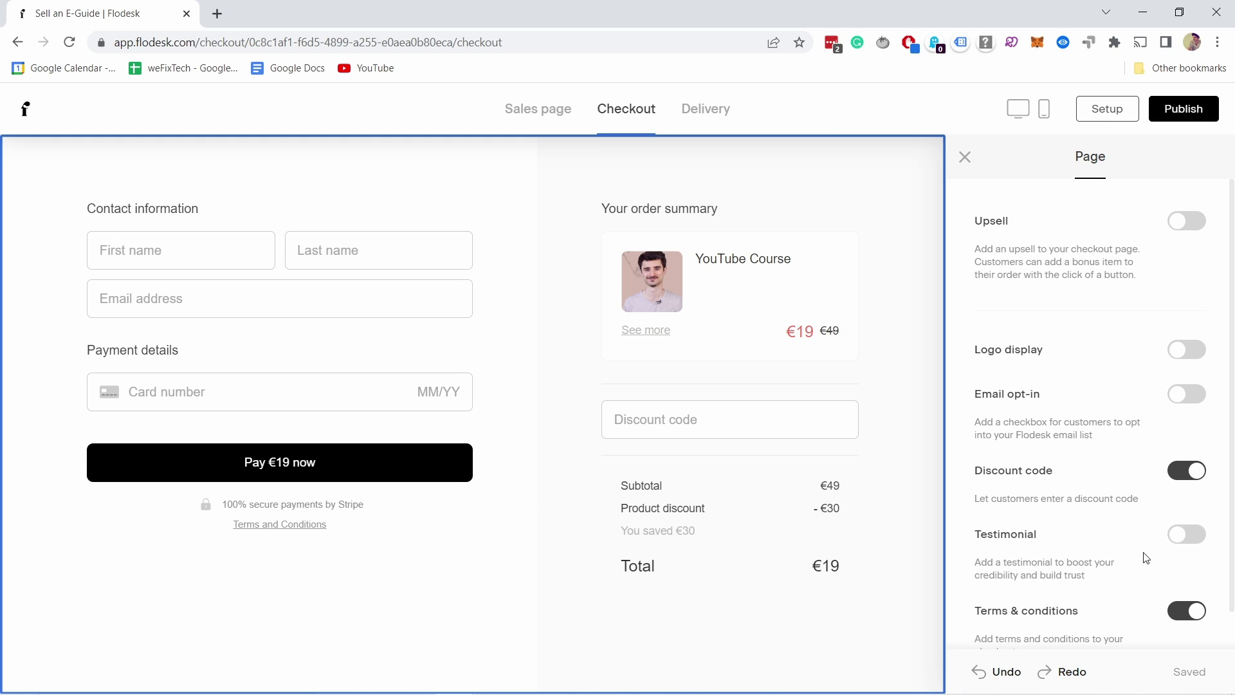
scroll(1152, 575, "down", 1)
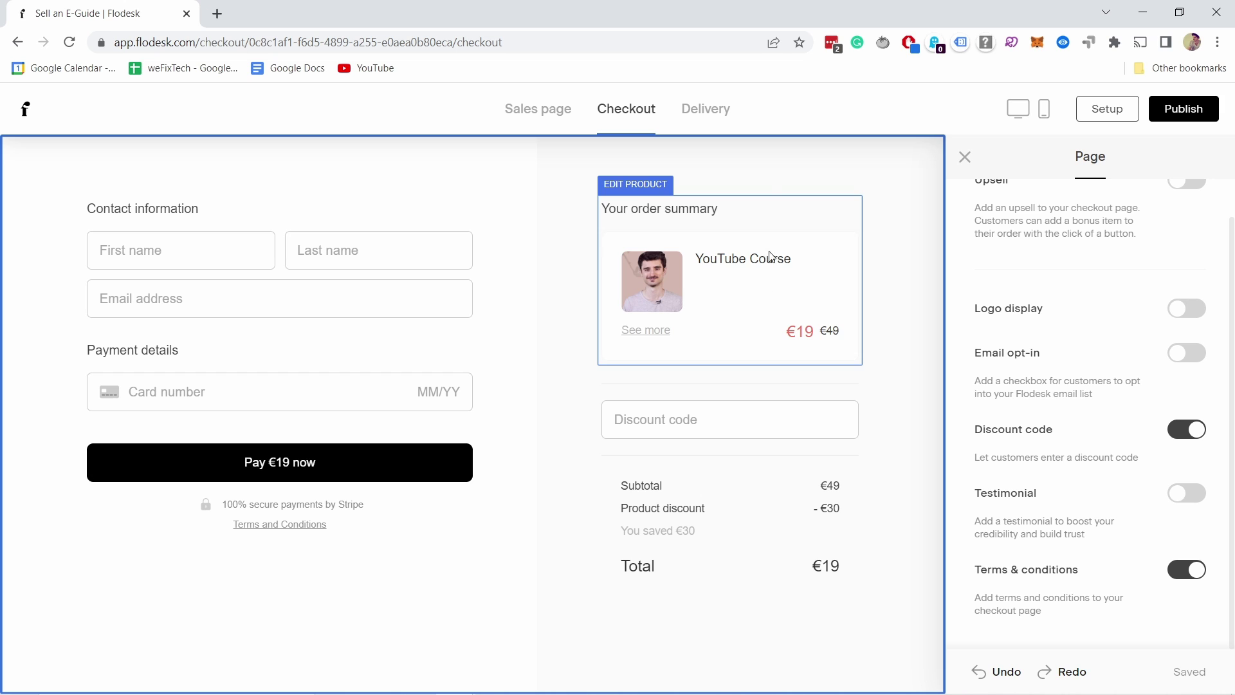
Step: Bring up the Delivery thank-you page and look it over
left_click(707, 108)
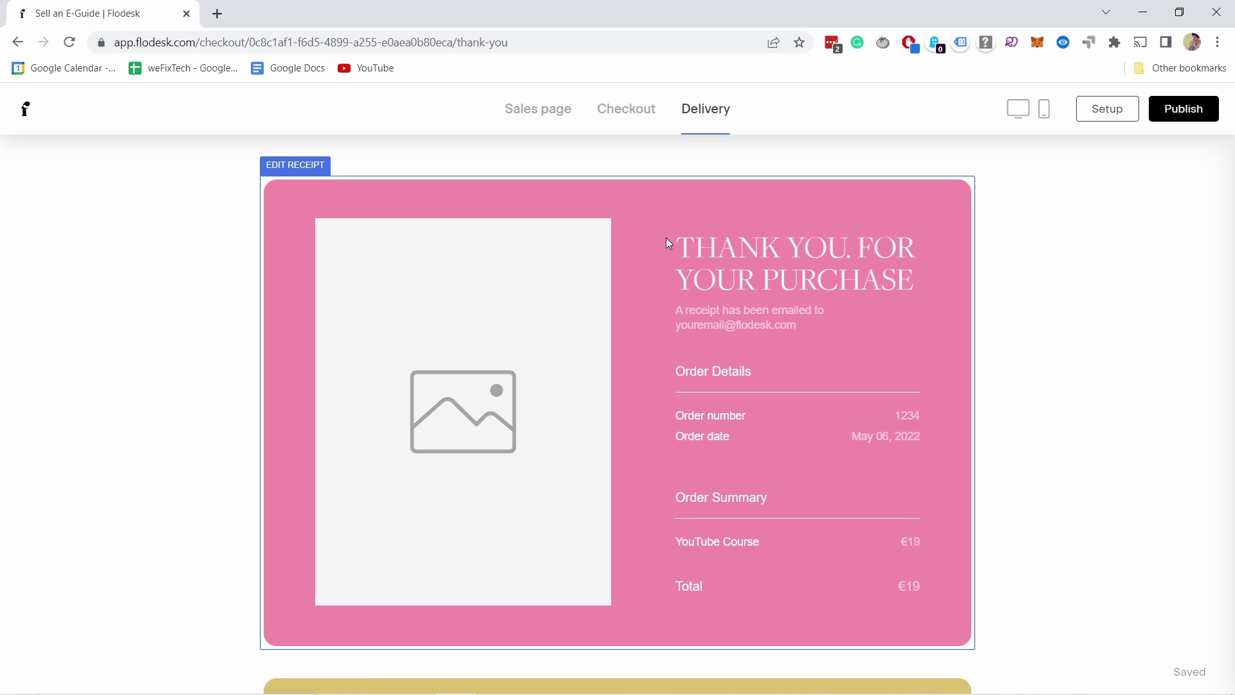
scroll(648, 243, "down", 15)
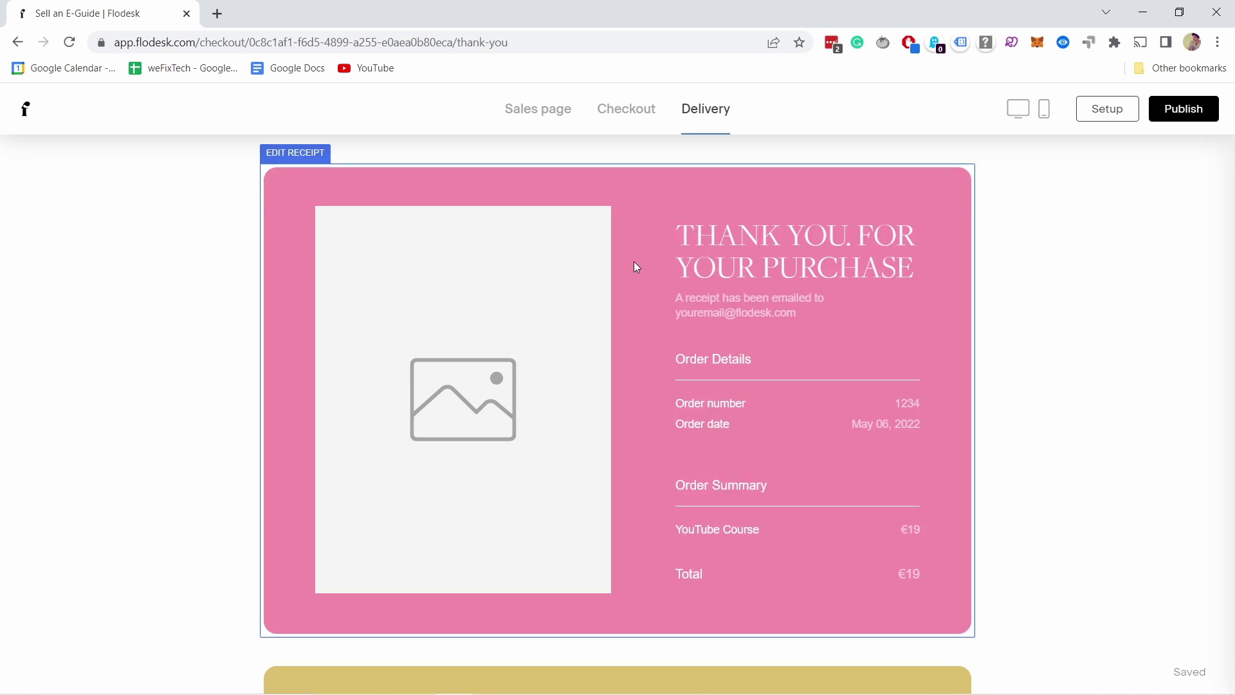
scroll(653, 261, "up", 15)
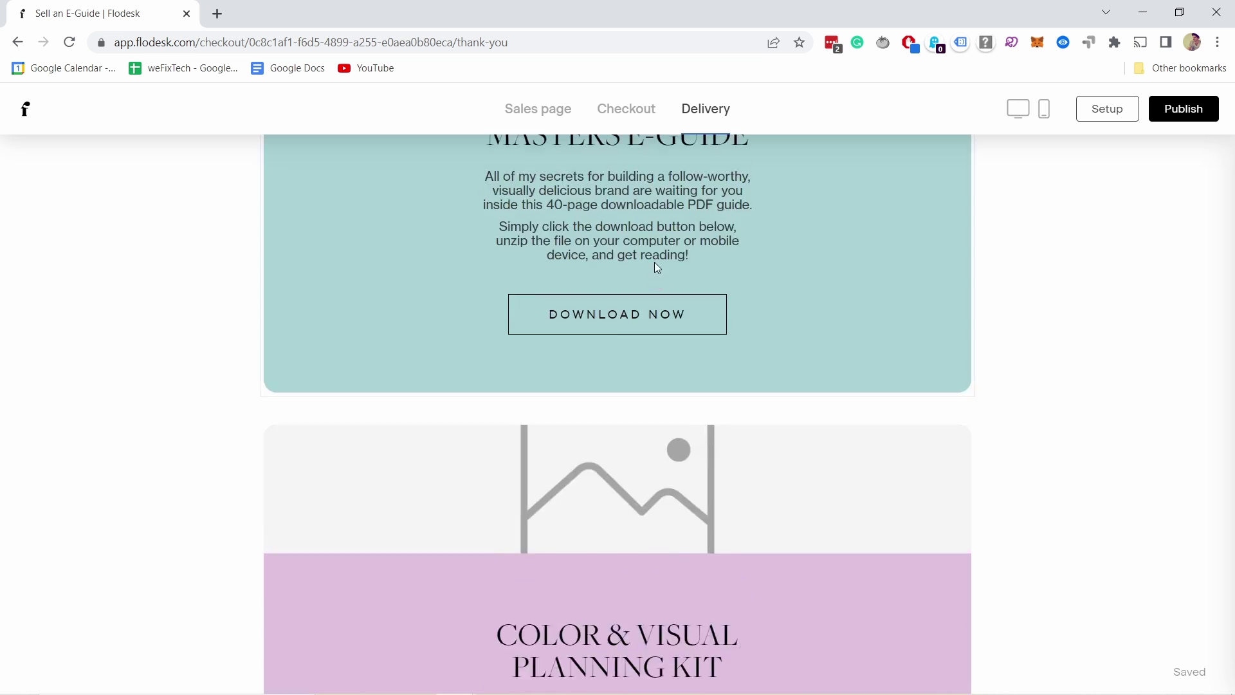
Step: Switch off the download, upsell, bonus offer and instructions sections of the thank-you page
left_click(1025, 256)
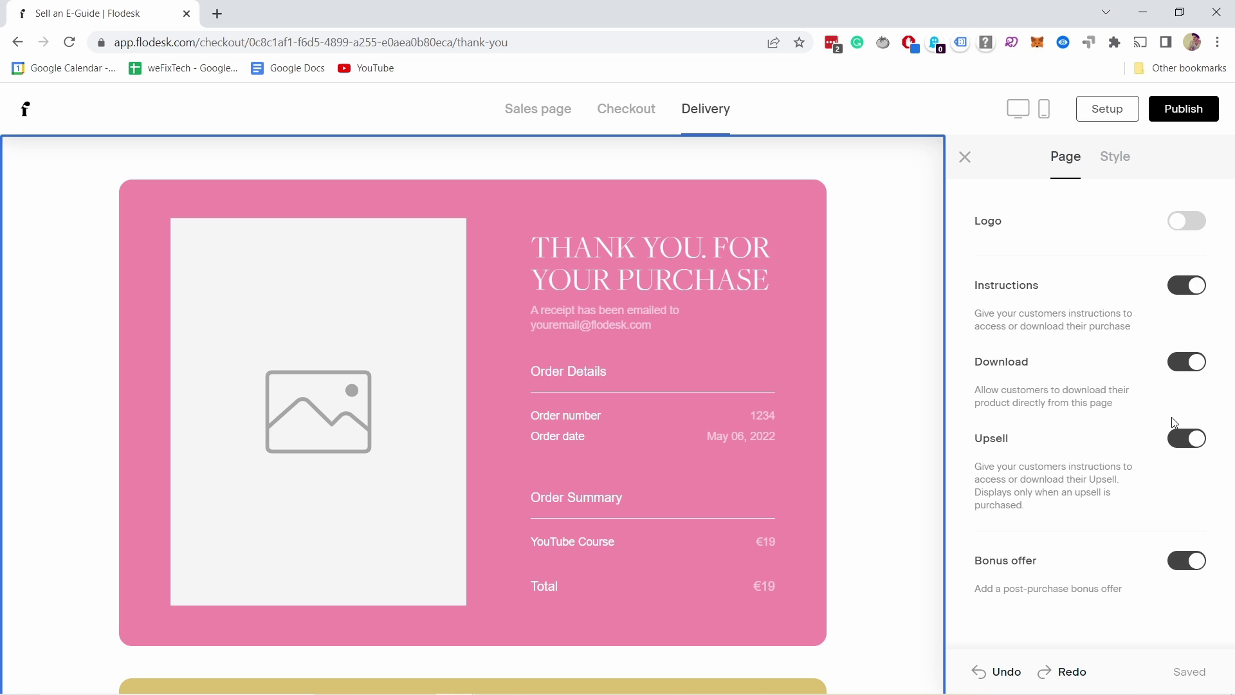
left_click(1187, 373)
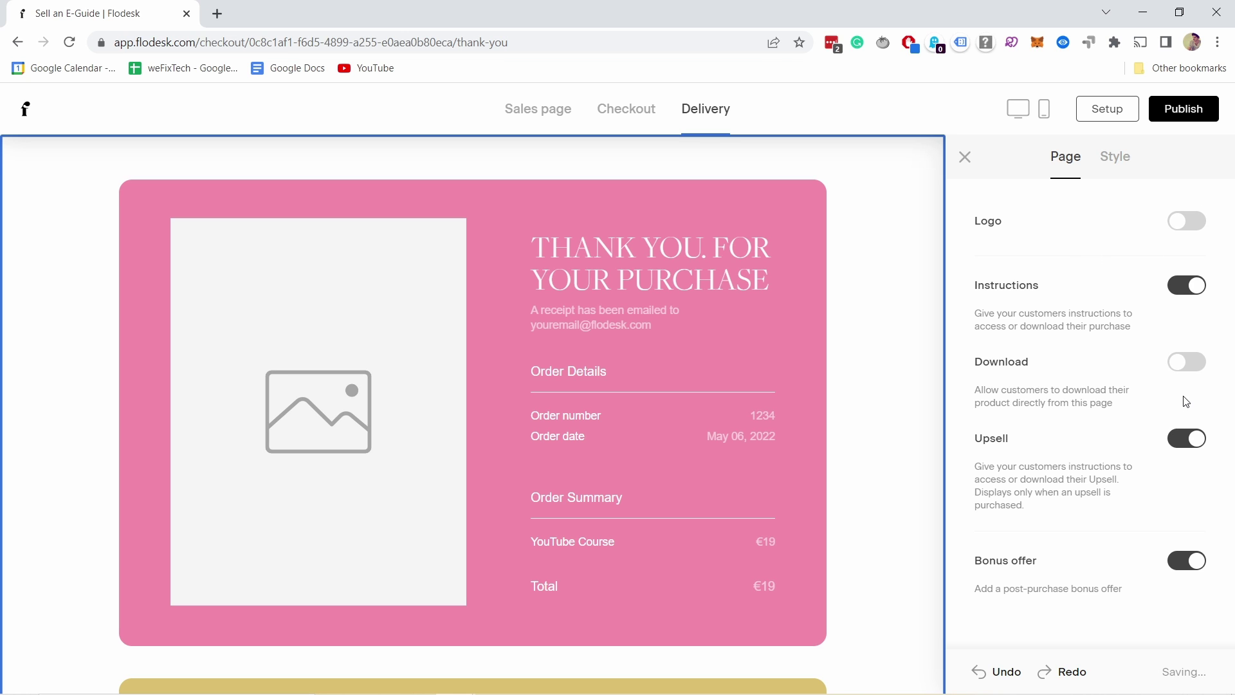
left_click(1186, 439)
left_click(1185, 561)
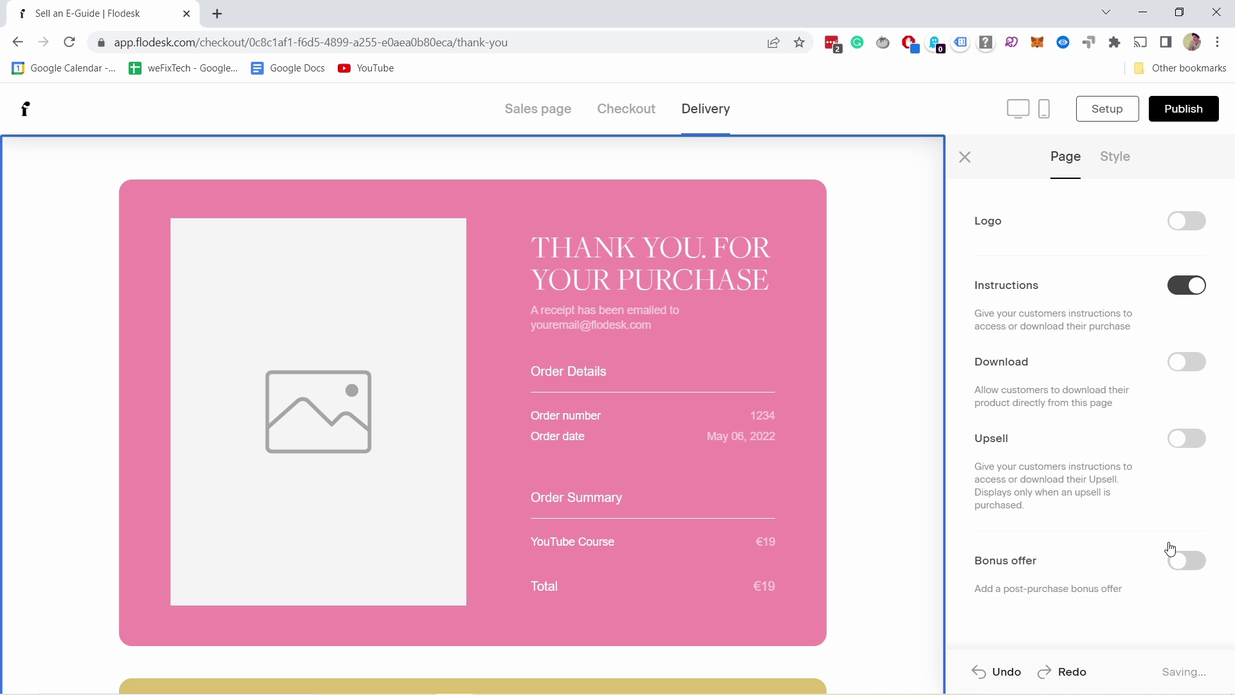
scroll(740, 412, "down", 5)
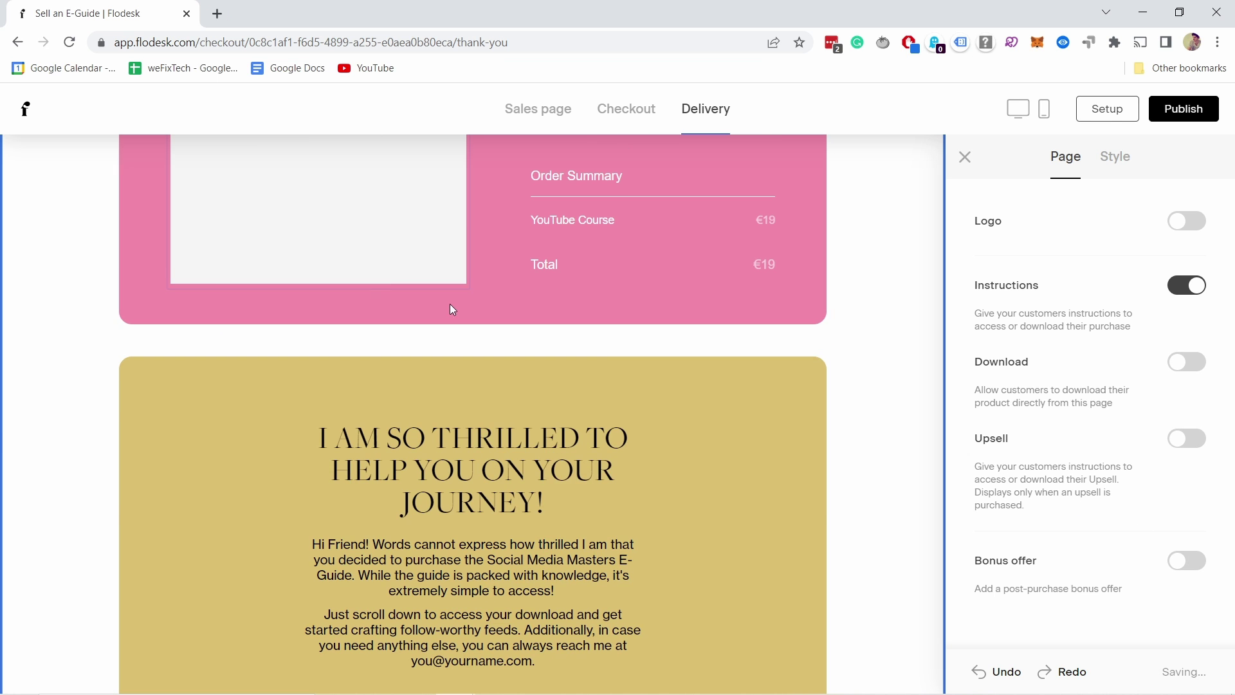
scroll(488, 333, "down", 2)
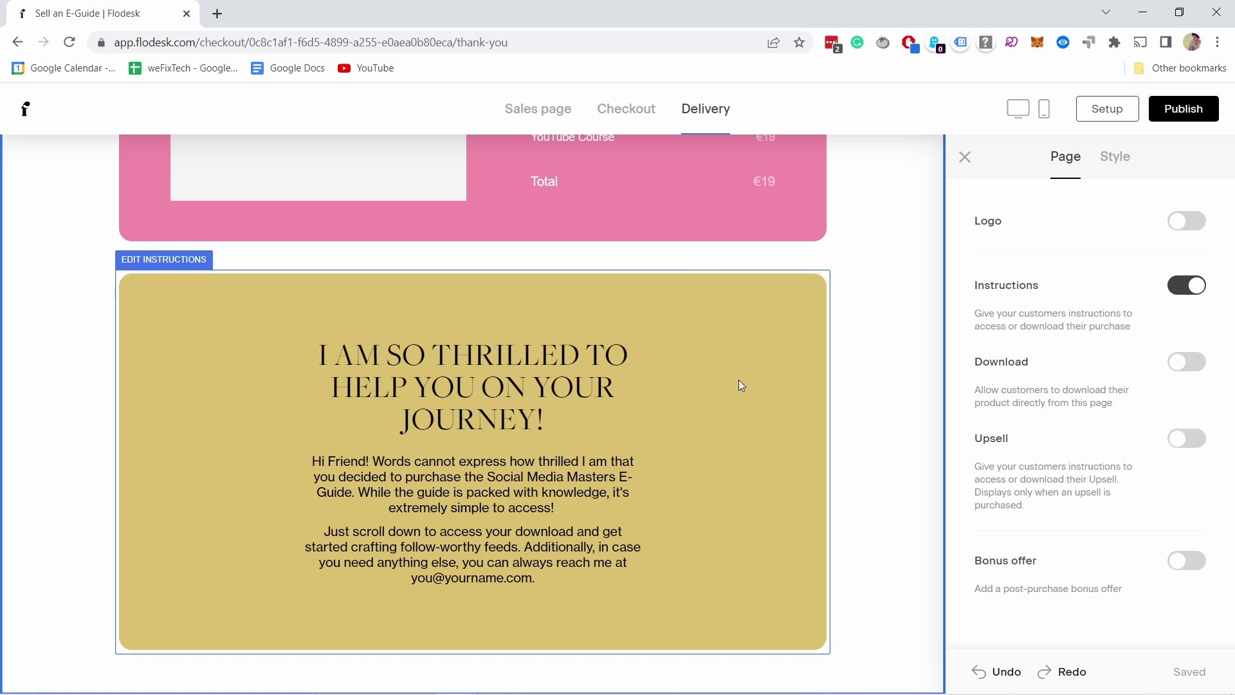
left_click(1201, 287)
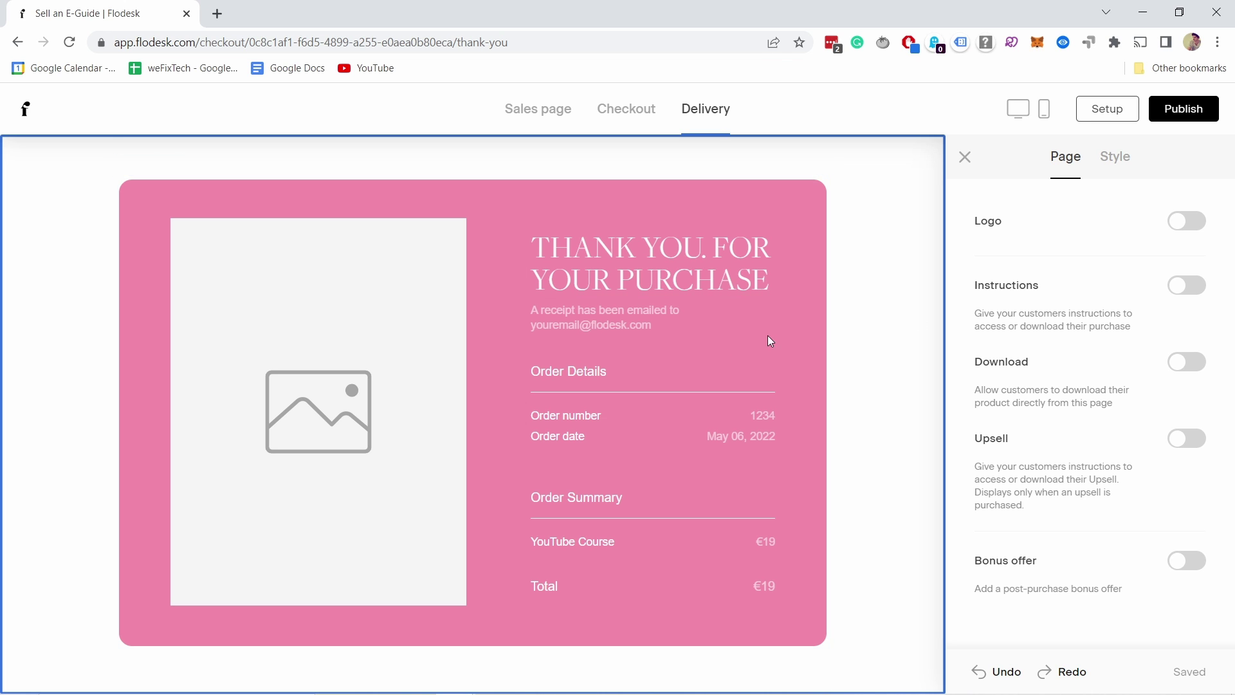
Step: Upload twp-thumbnail into the receipt's image placeholder, then return to page-wide settings
left_click(287, 317)
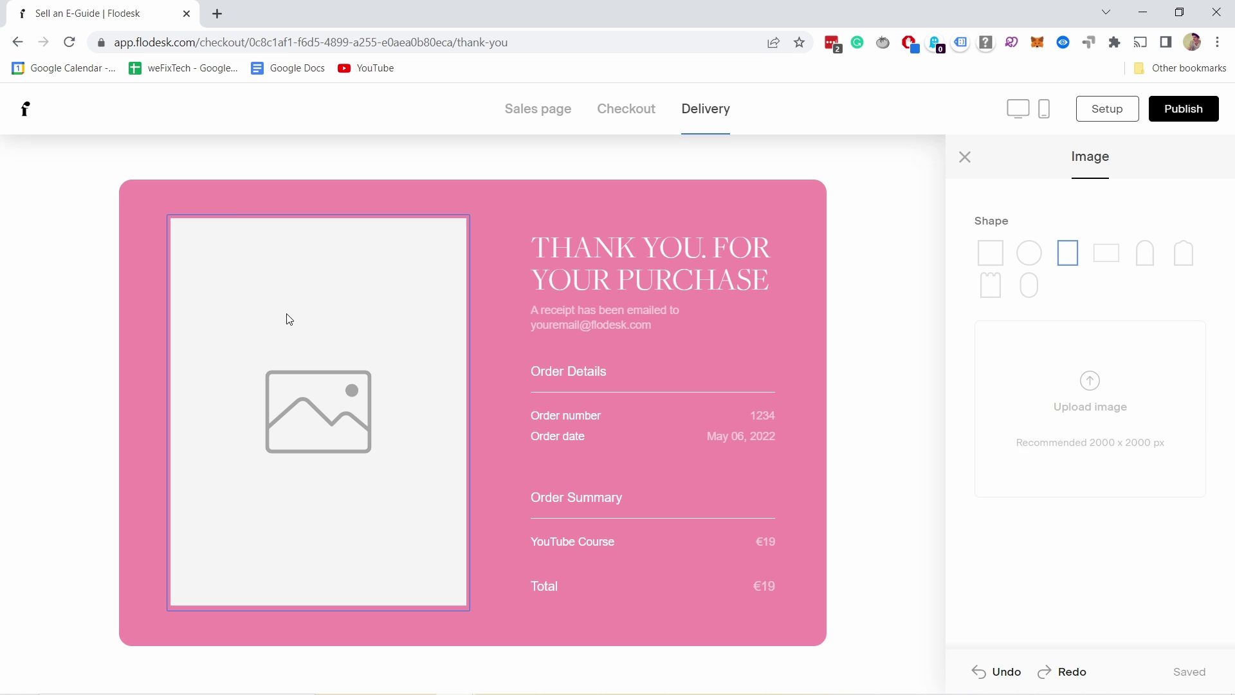
left_click(1102, 383)
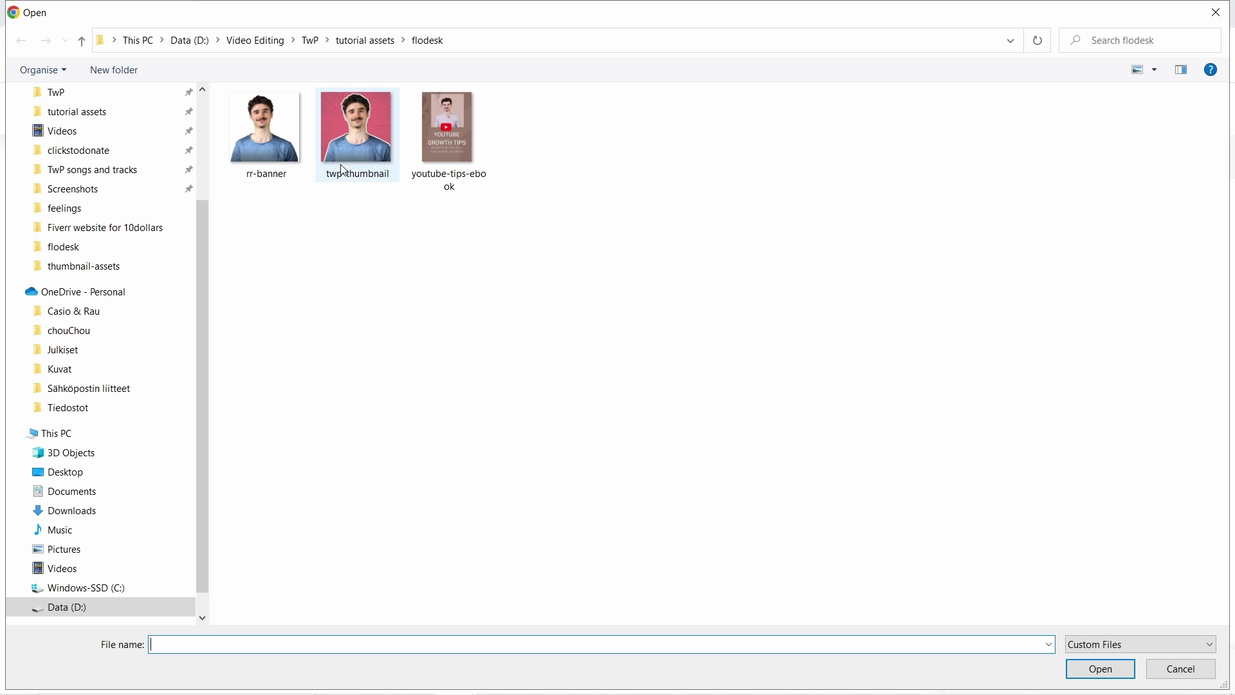
left_click(344, 170)
left_click(1118, 666)
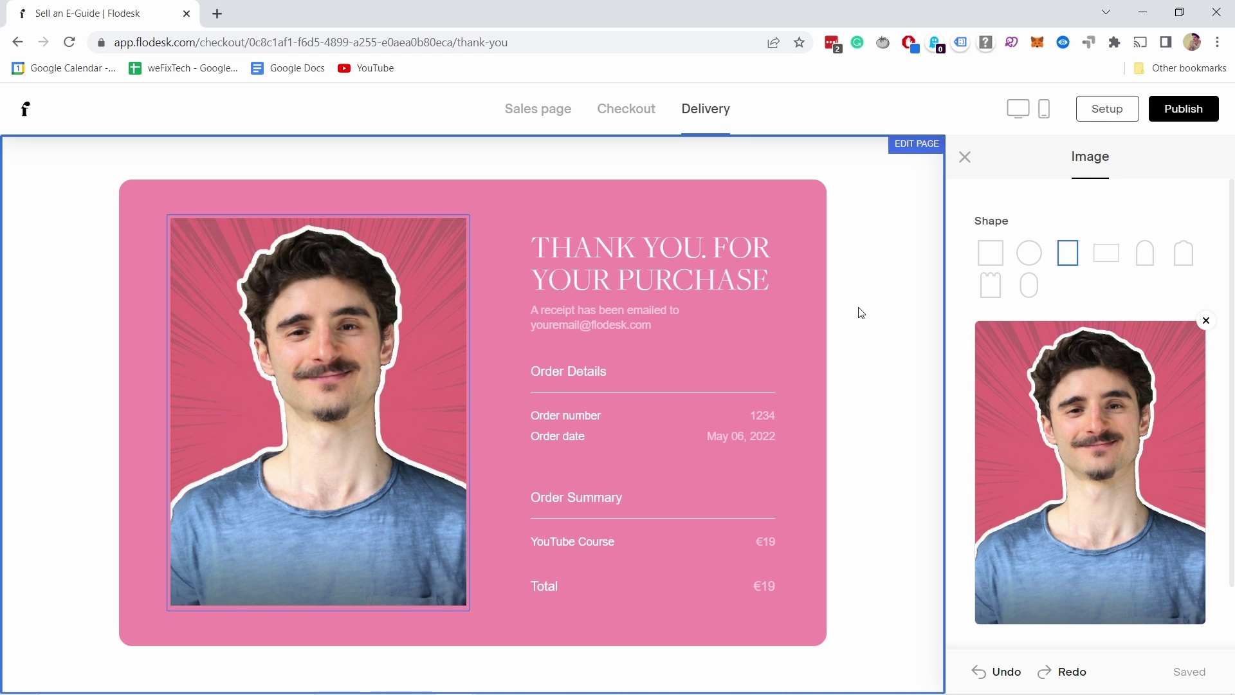
left_click(860, 311)
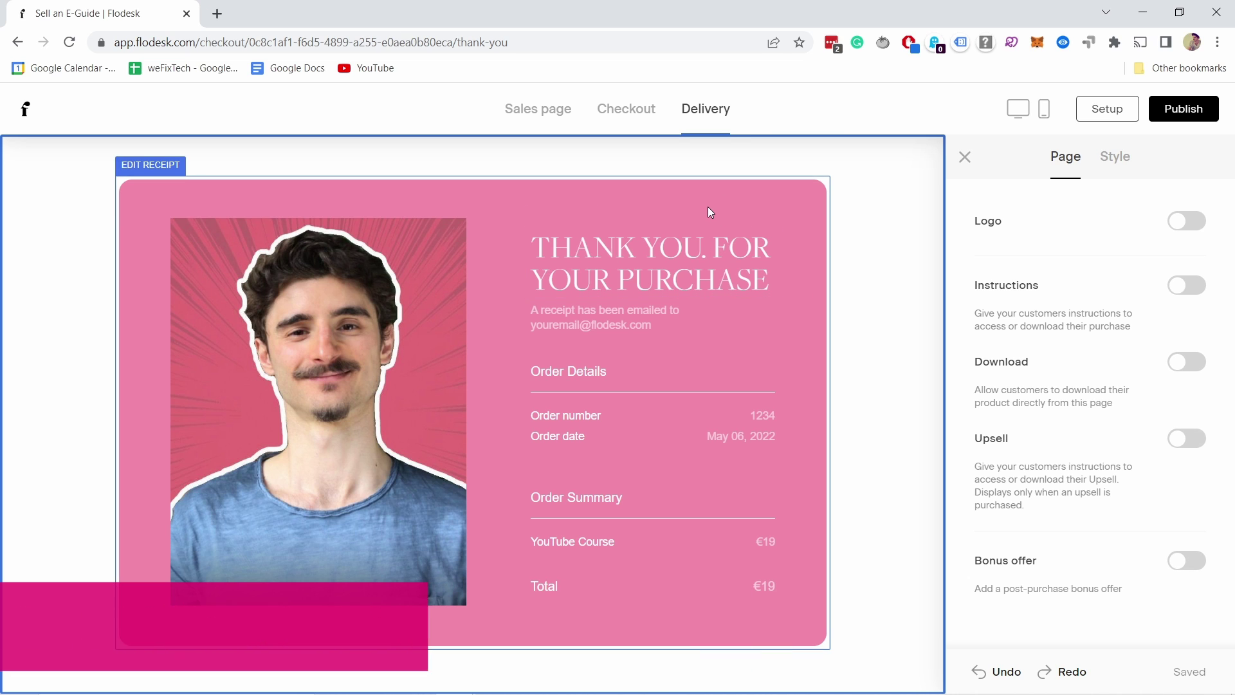
Step: Attempt to publish, then complete the Stripe account details and agree and submit
left_click(1185, 112)
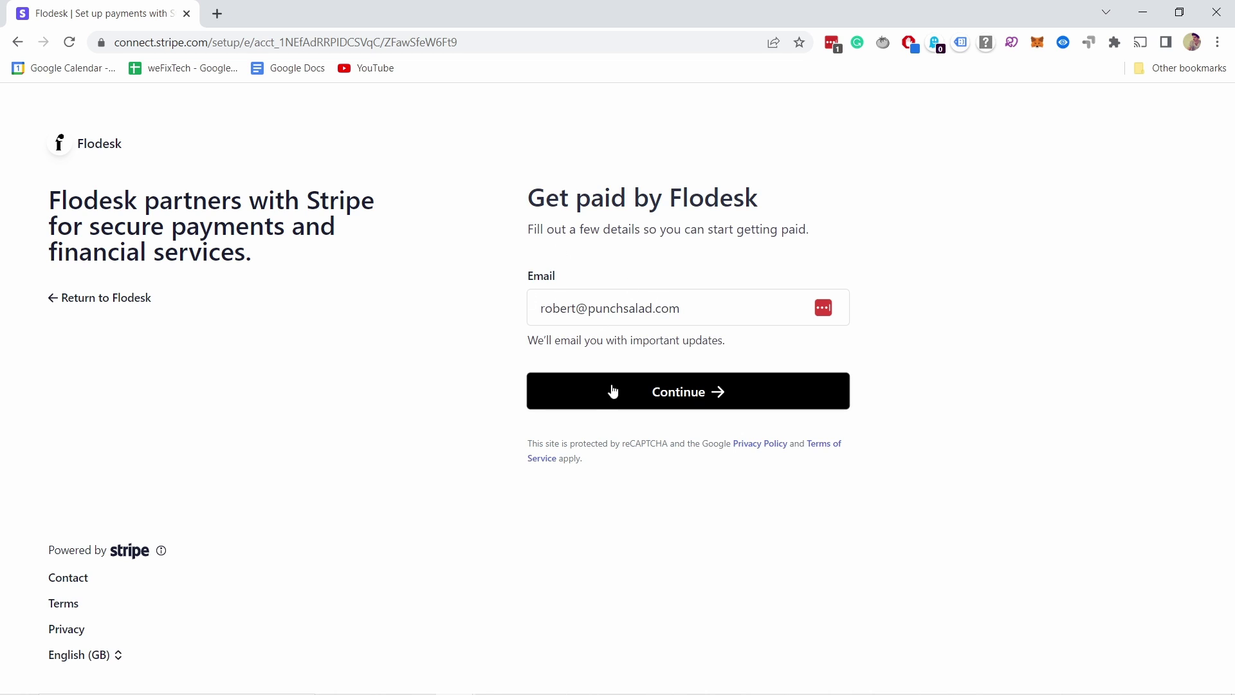
left_click(695, 398)
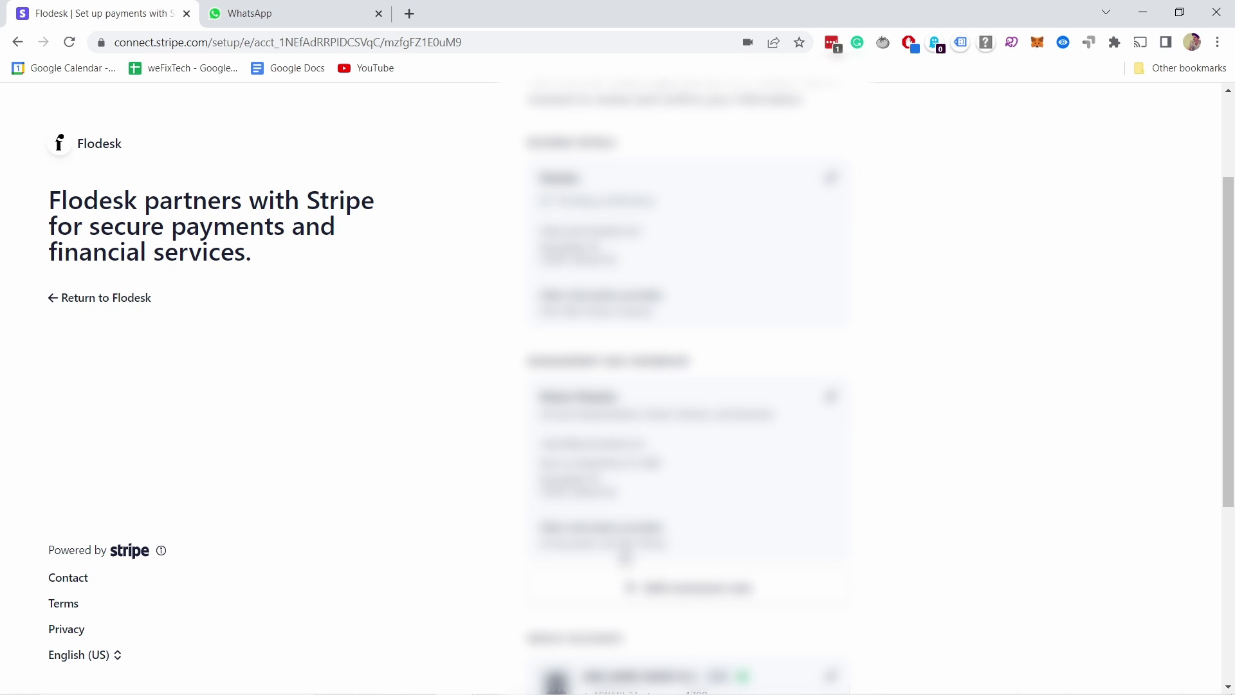
scroll(605, 438, "down", 4)
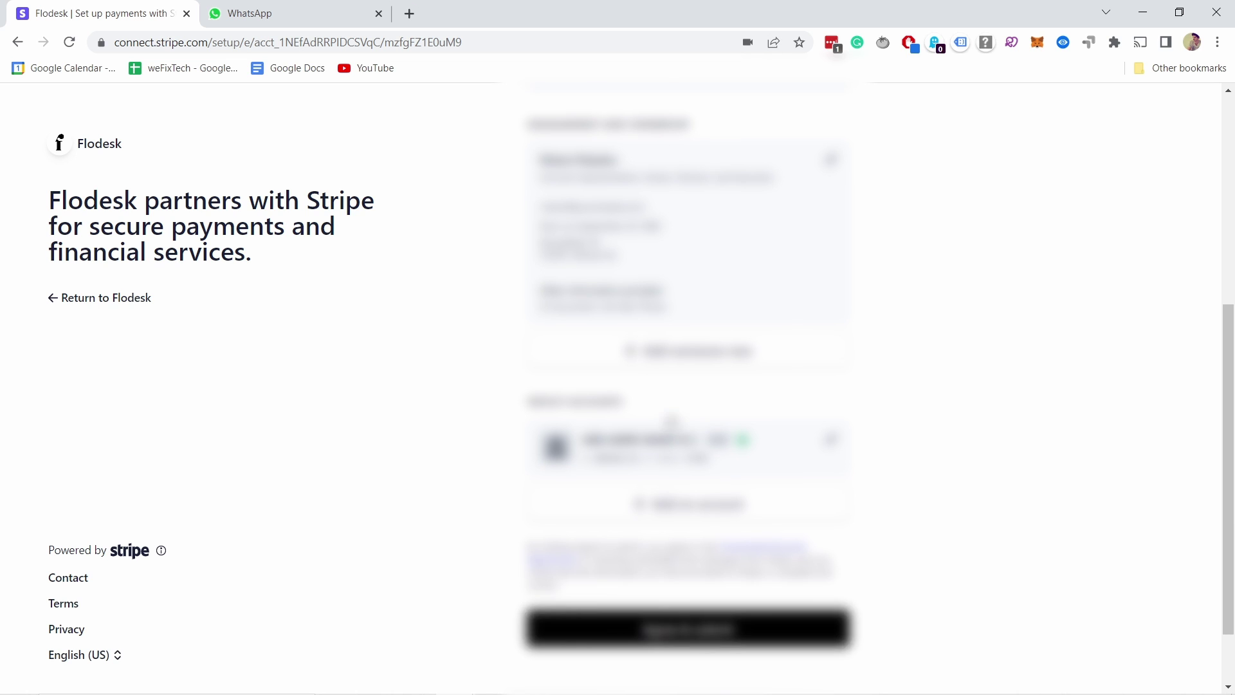
left_click(660, 623)
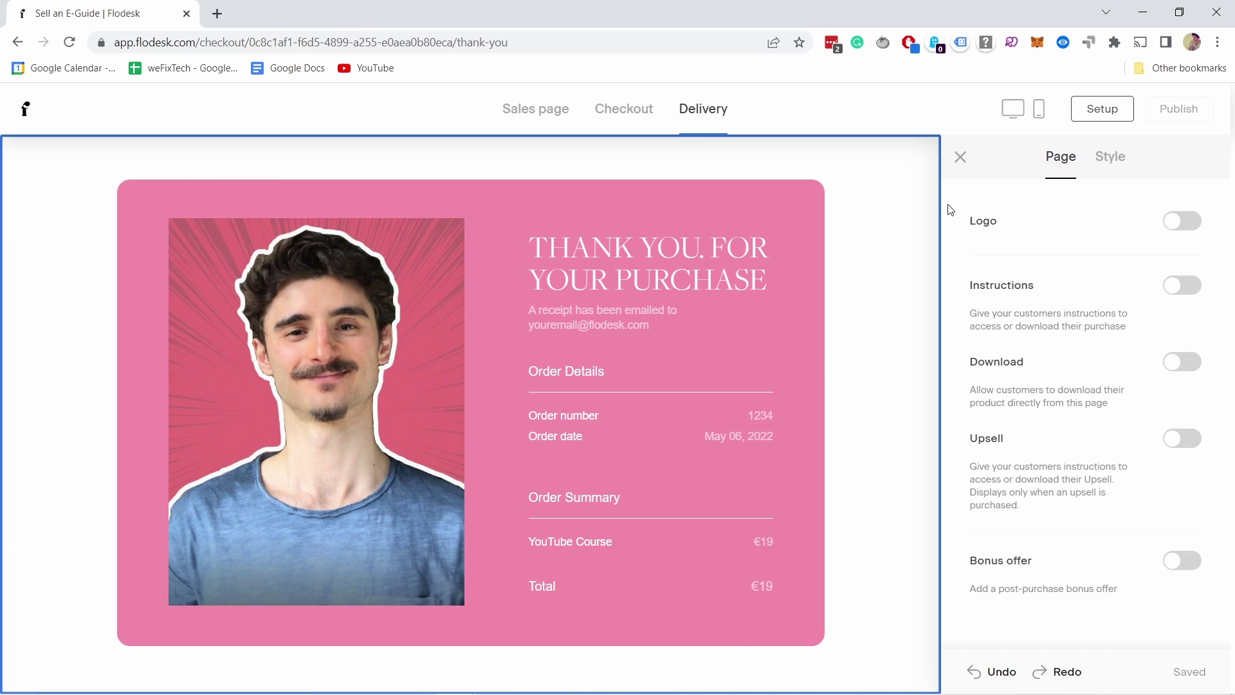
Step: Leave the checkout editor and return to the My checkouts list
mouse_move(1183, 111)
left_click(25, 110)
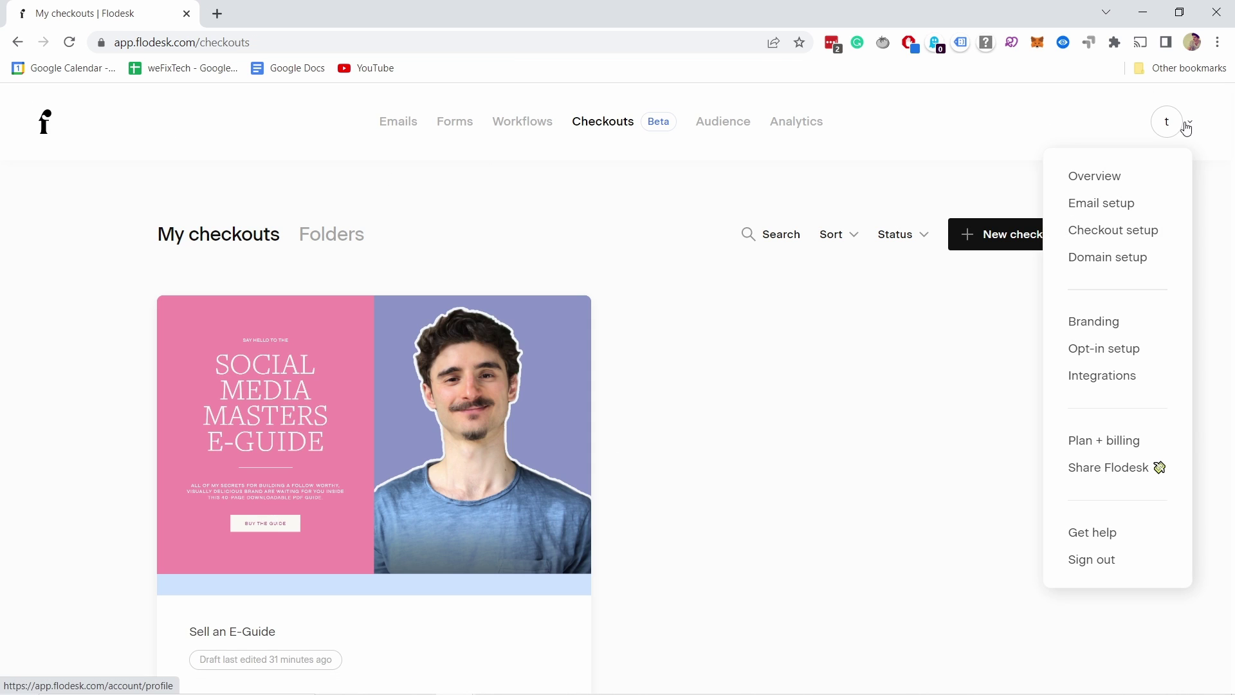
Step: Open Branding from the account menu and scroll through logo, colours, fonts and company details
left_click(1105, 321)
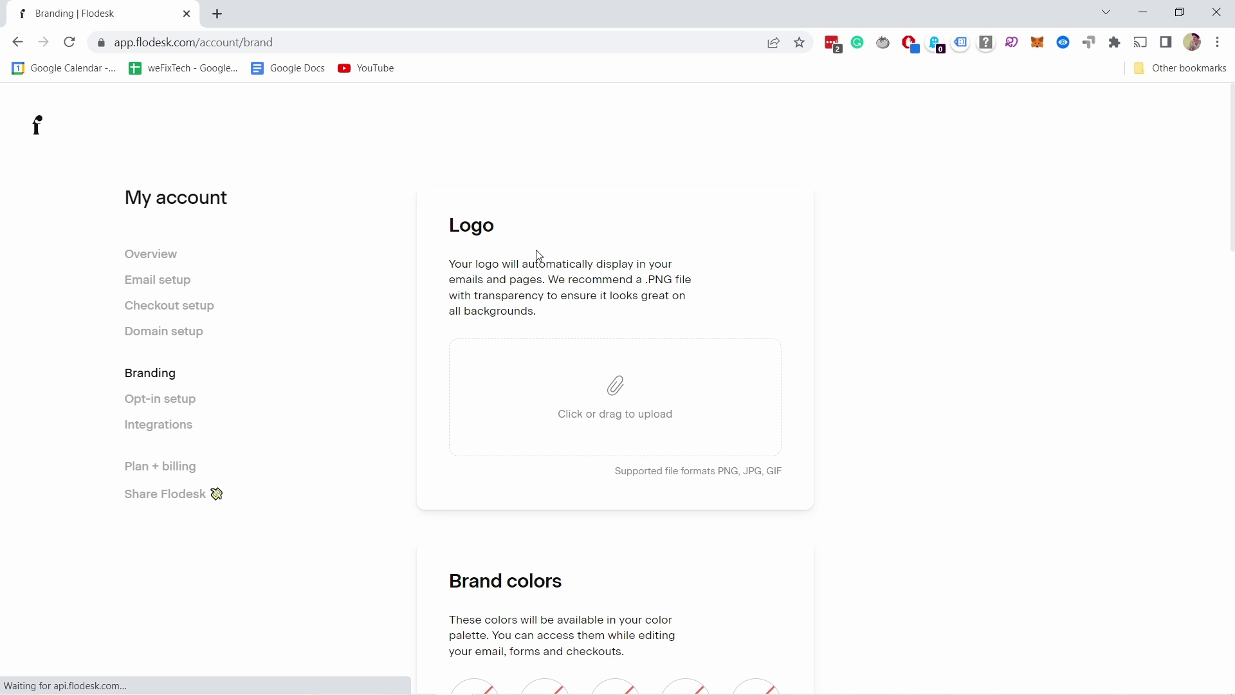
scroll(538, 256, "down", 5)
scroll(529, 375, "down", 5)
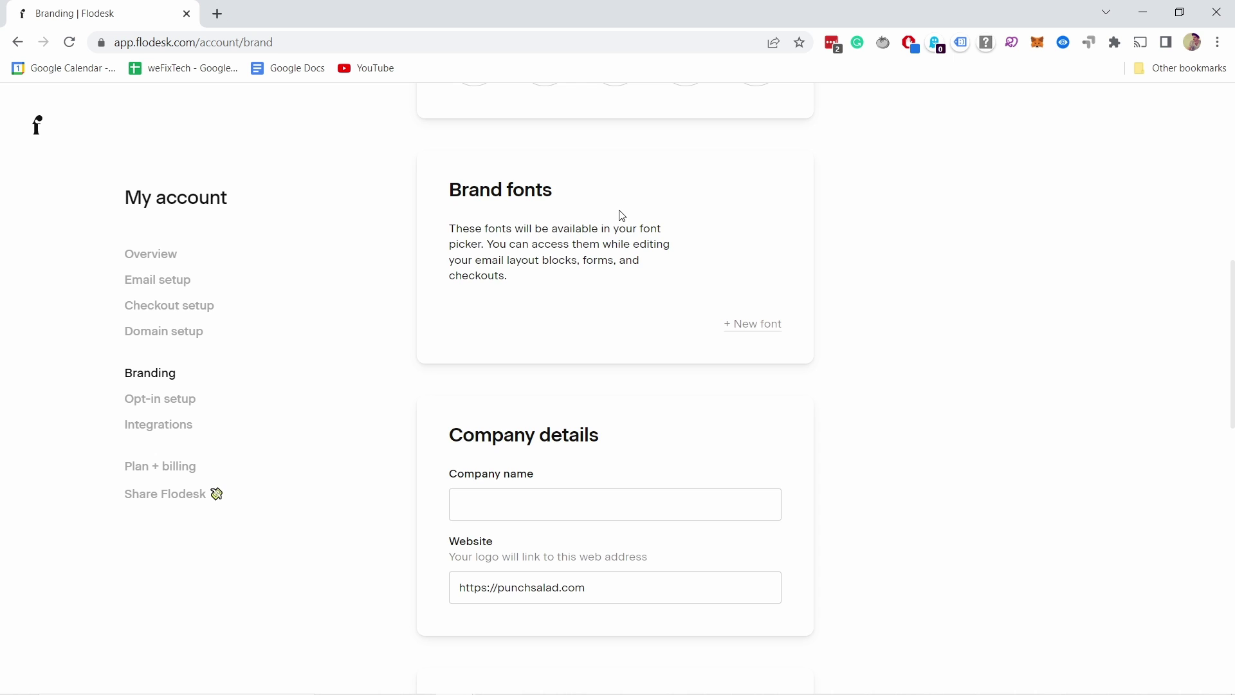
scroll(622, 215, "up", 10)
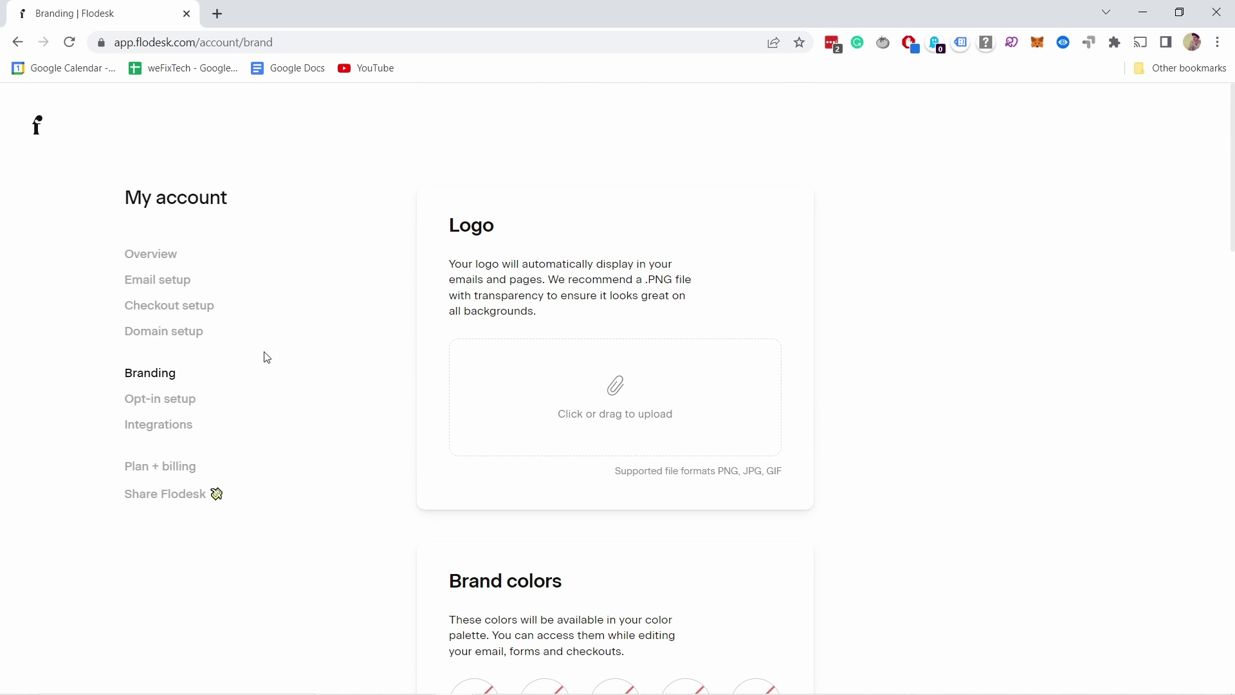
Step: Confirm the payment setup, then publish the Sell an E-Guide draft and copy its share link
left_click(198, 314)
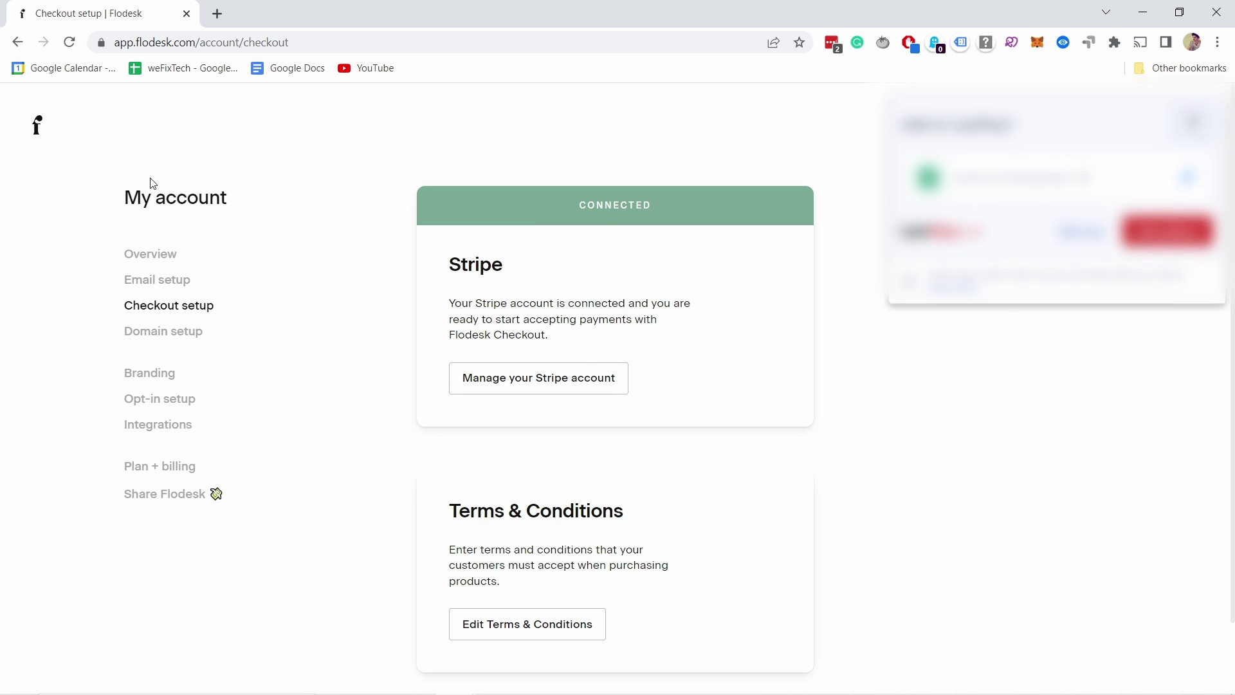
left_click(38, 126)
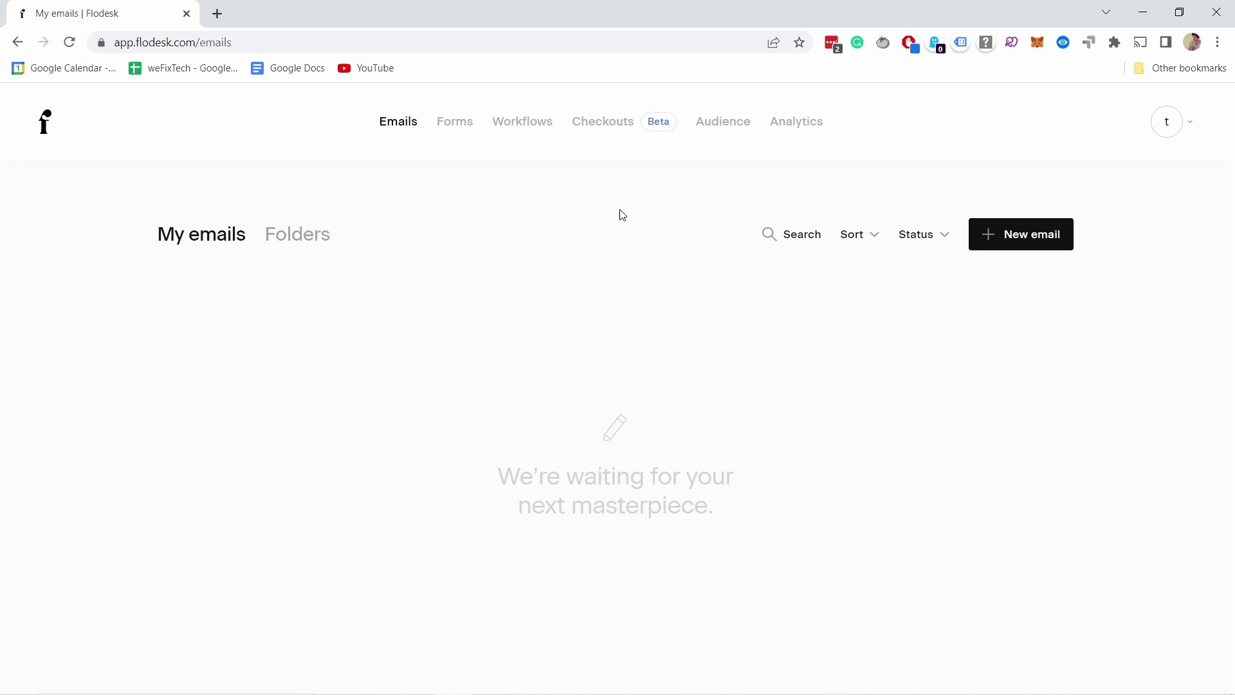
left_click(661, 122)
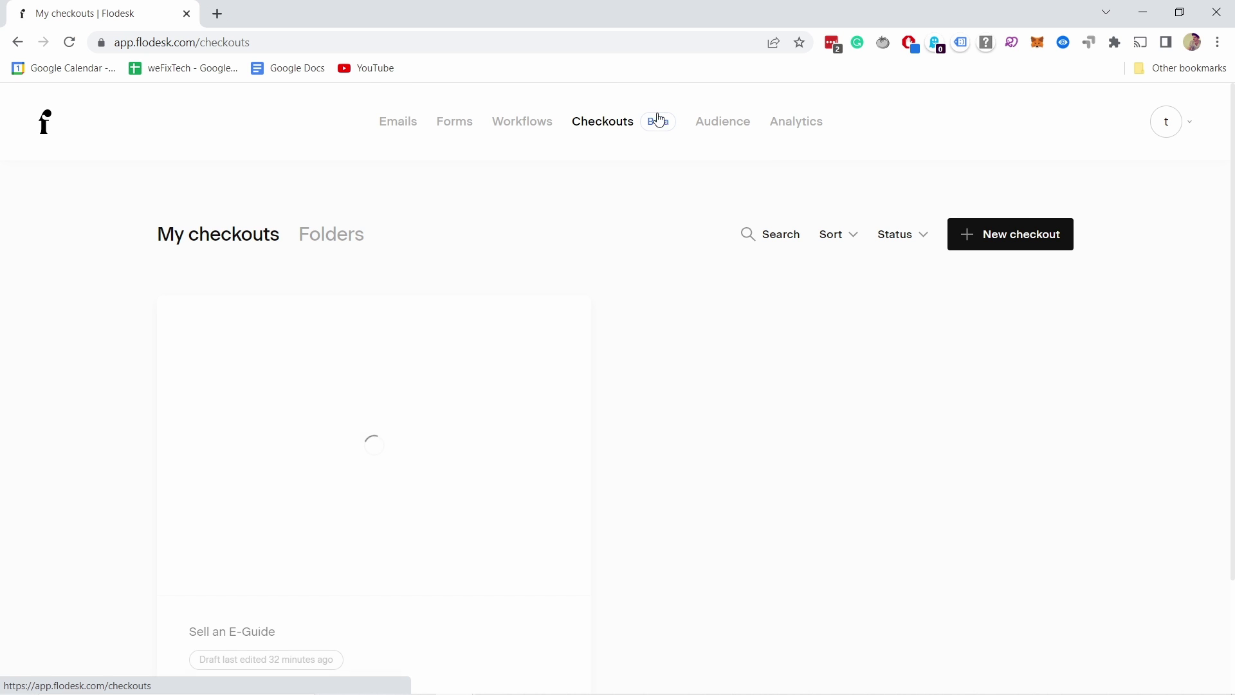
left_click(427, 432)
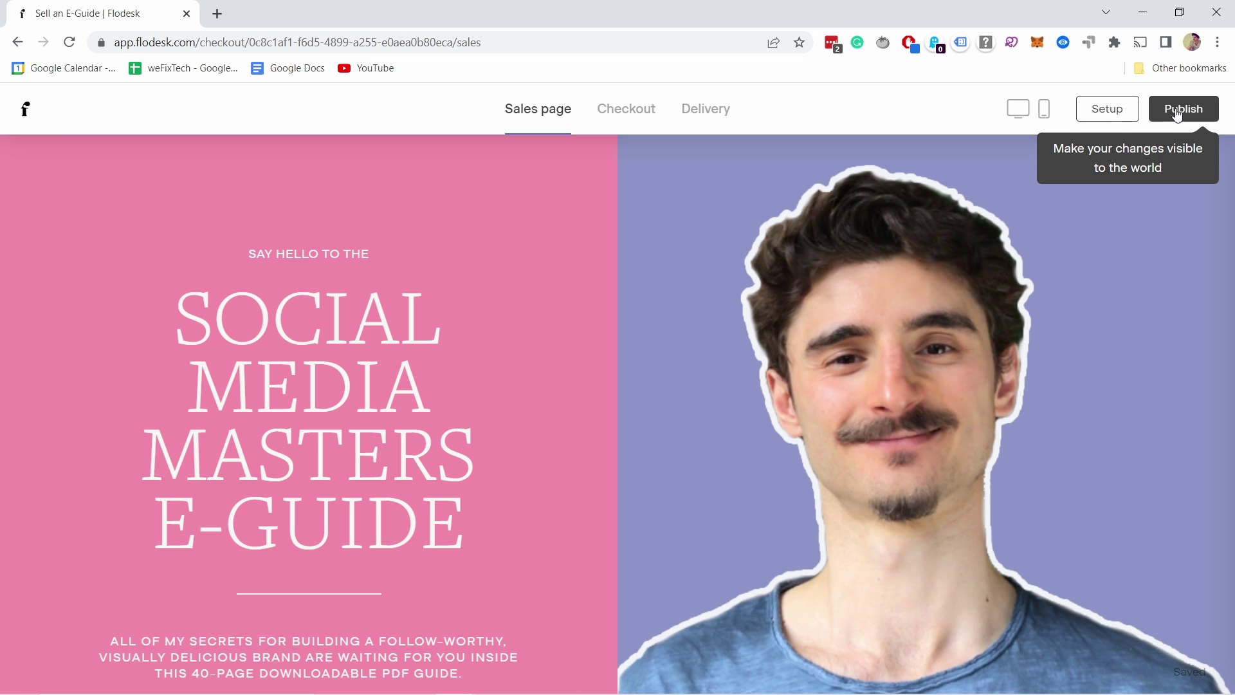
left_click(1179, 113)
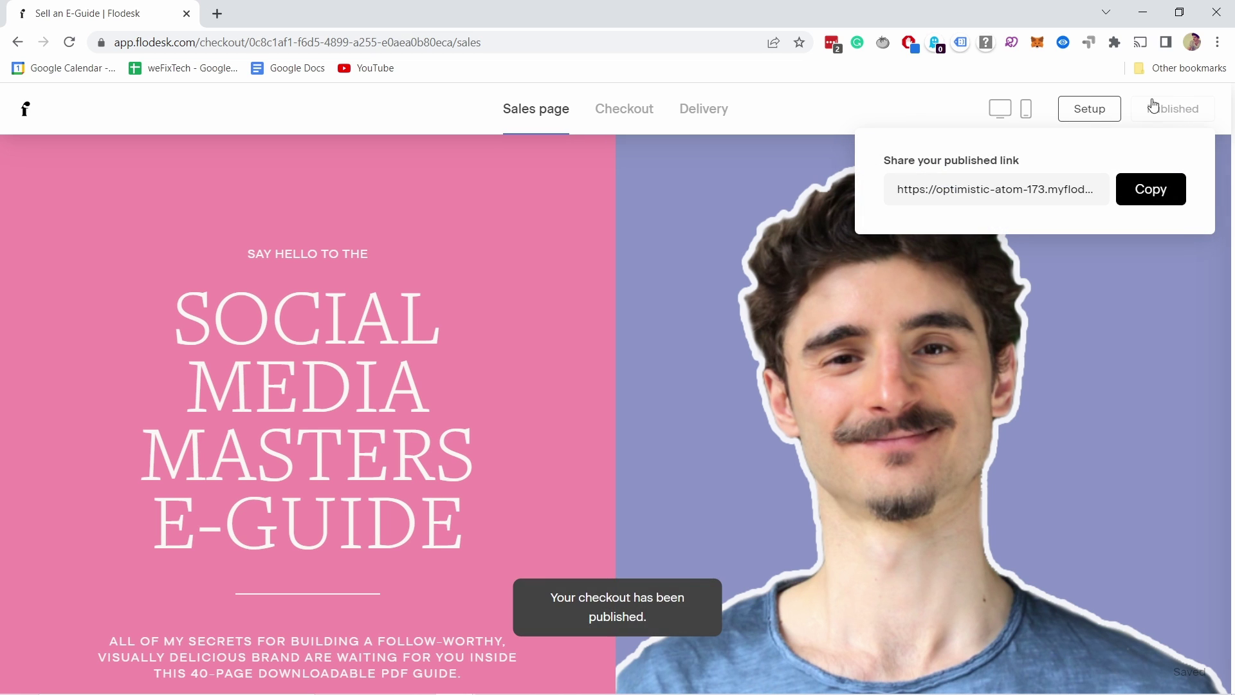
left_click(1151, 189)
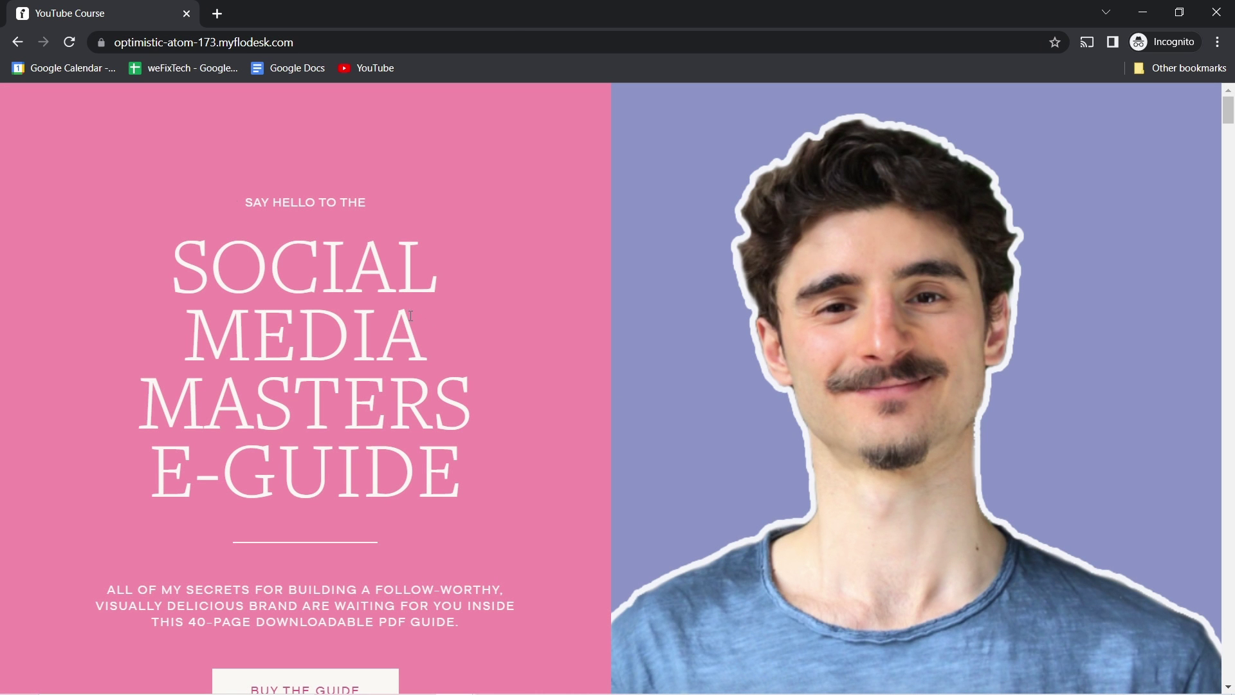
Step: Scroll the live sales page and choose Buy Now, reaching the €19 checkout reduced from €49
scroll(238, 151, "down", 7)
scroll(249, 160, "up", 7)
scroll(251, 171, "down", 9)
scroll(263, 173, "down", 20)
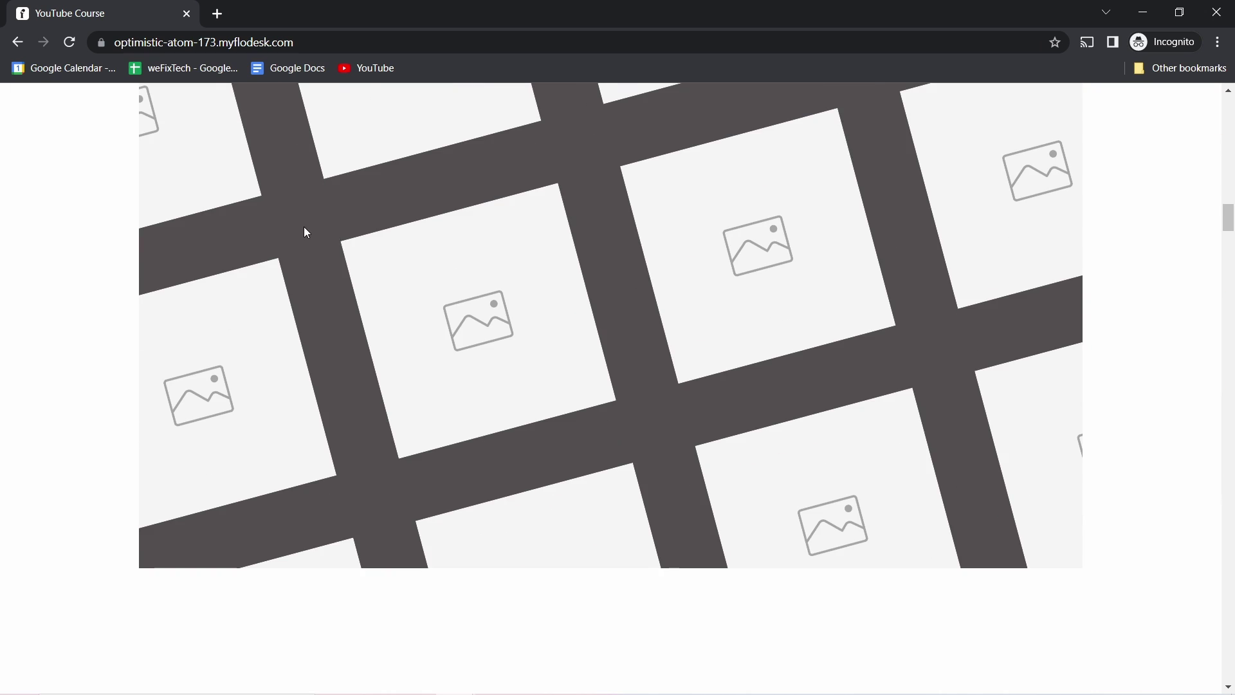
scroll(661, 491, "up", 15)
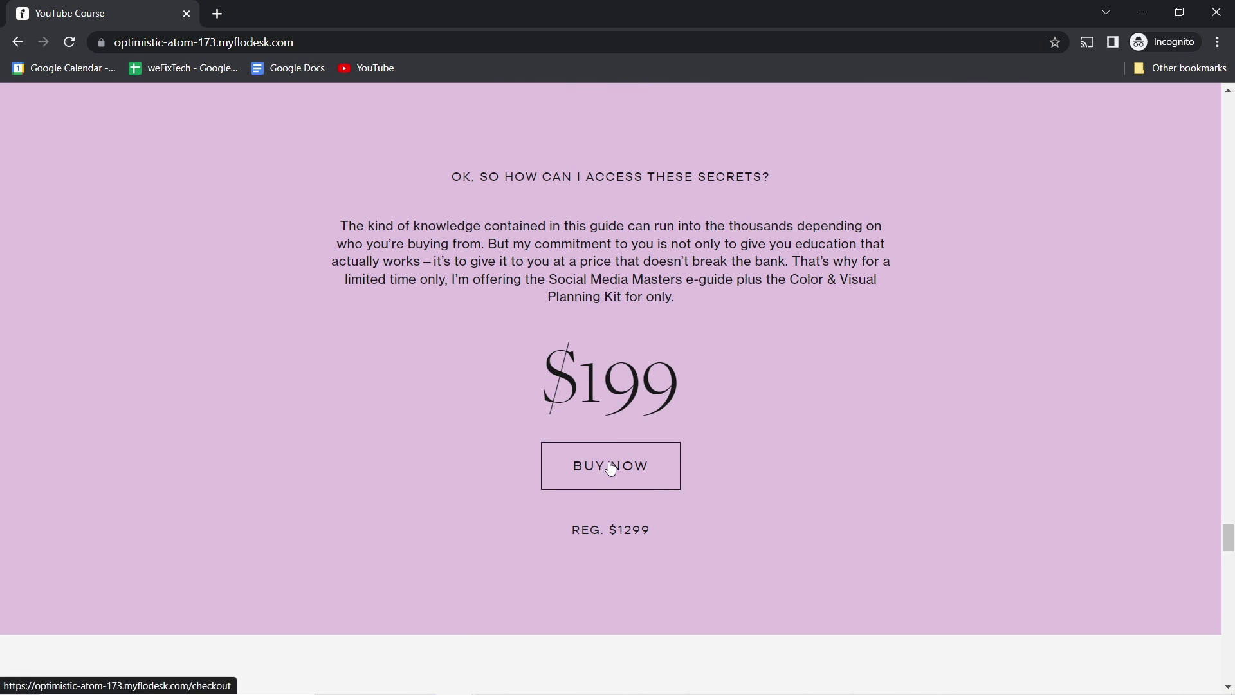
left_click(610, 467)
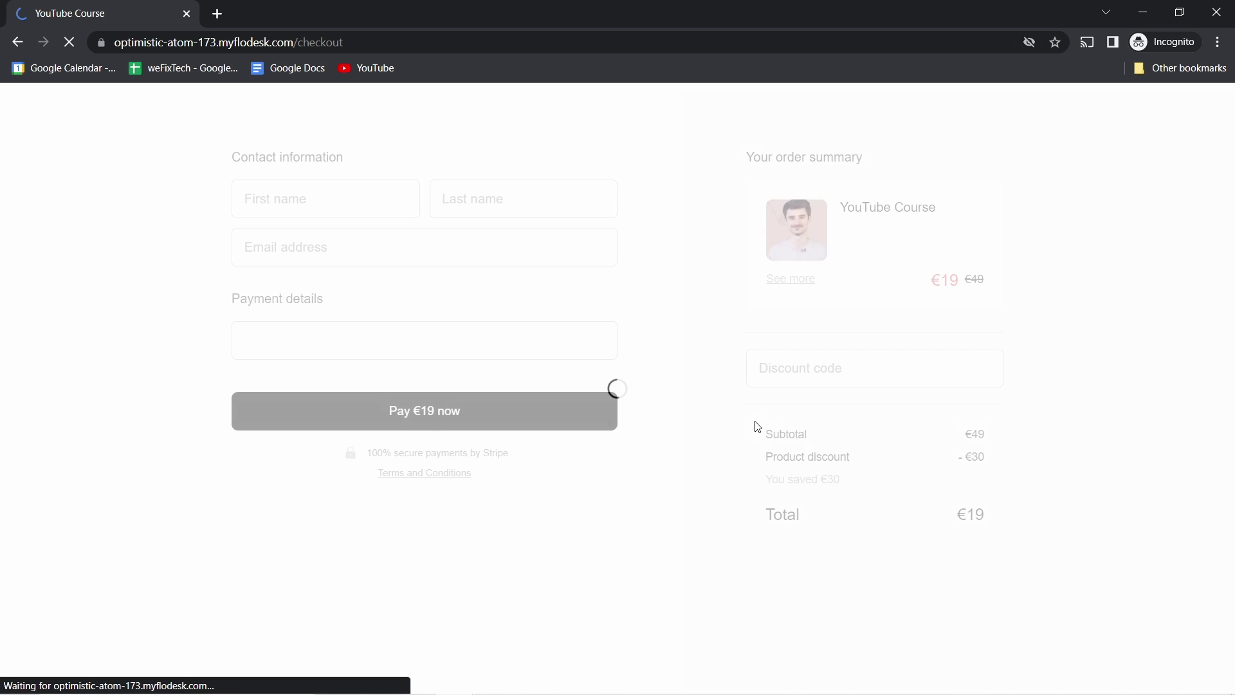